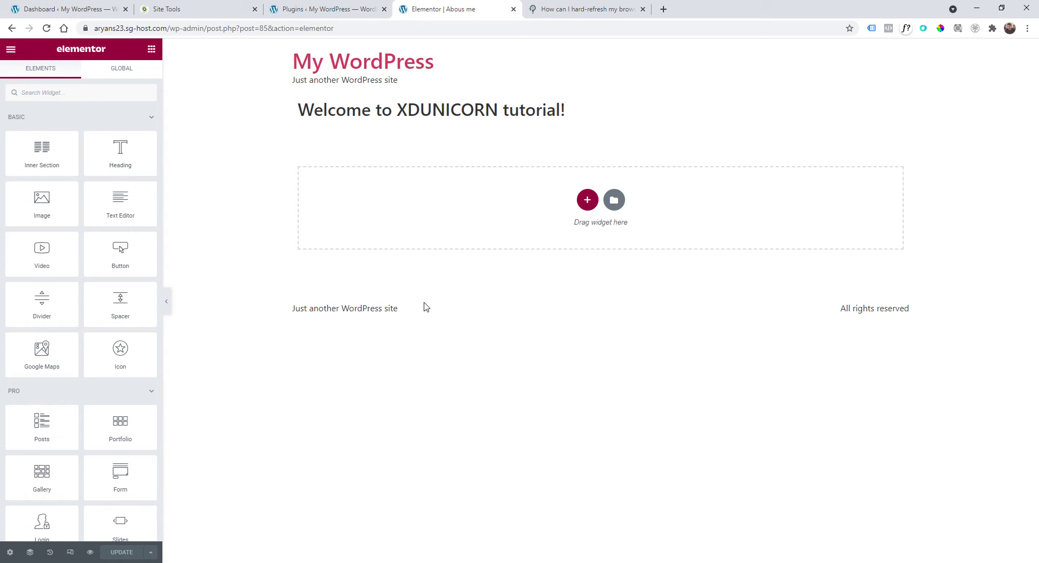
Go to the installed plugins list and locate the WP Super Cache caching plugin.
click(341, 5)
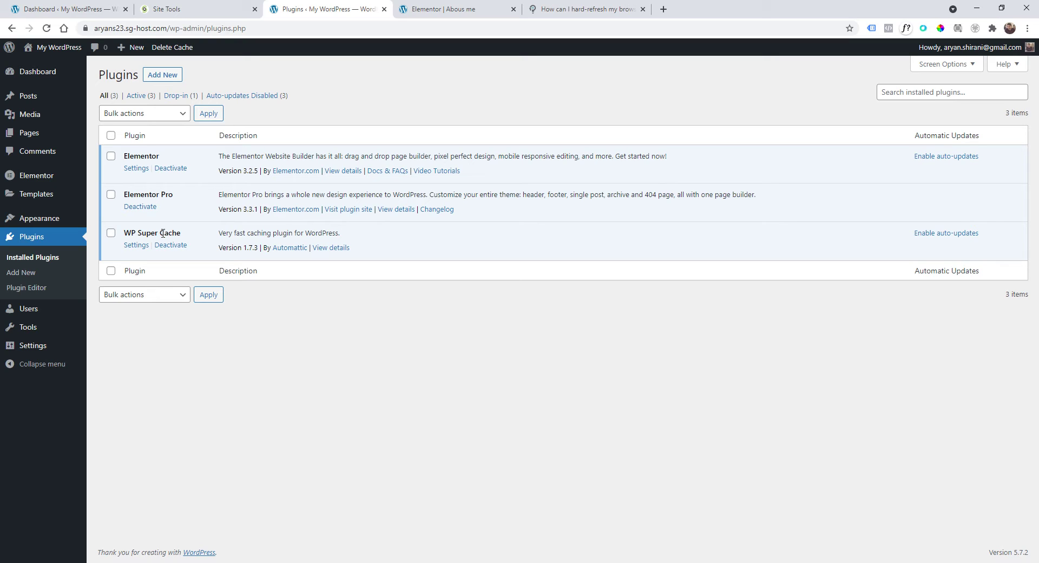
drag(125, 236, 185, 234)
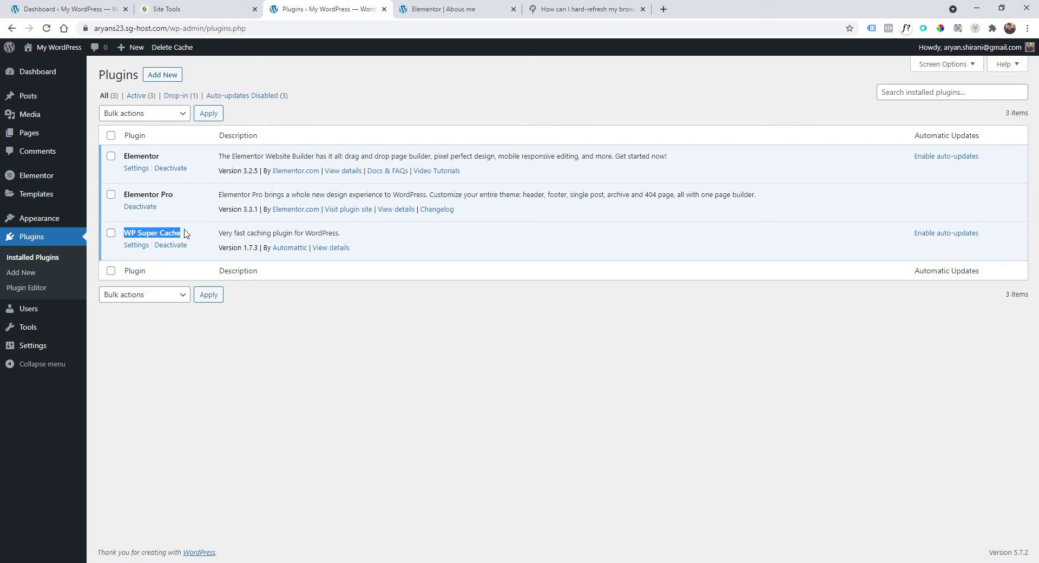
click(185, 234)
drag(180, 233, 123, 233)
click(147, 252)
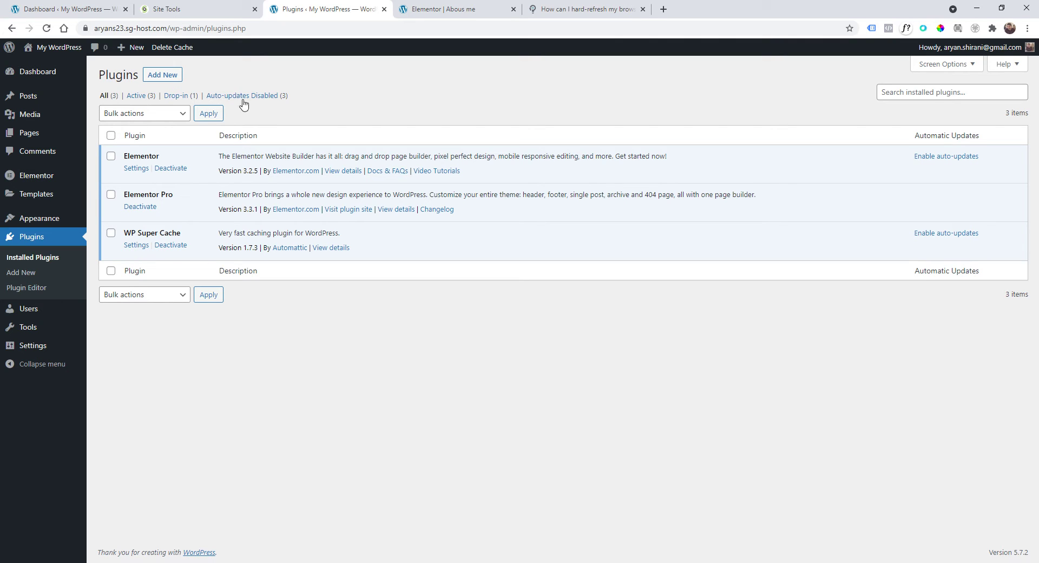
Delete the site's cached pages and expired cache files in WP Super Cache.
click(172, 48)
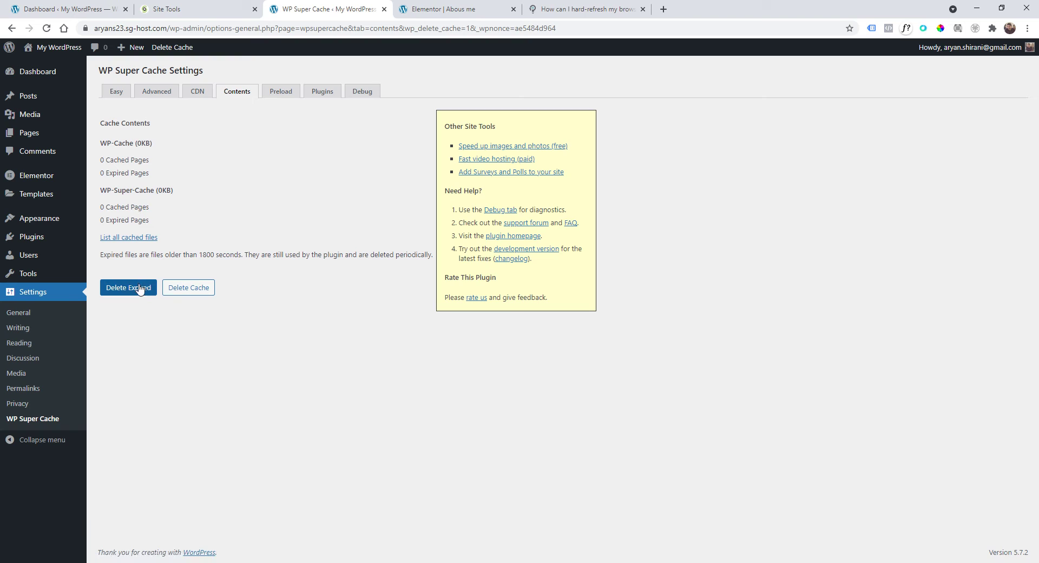
click(183, 293)
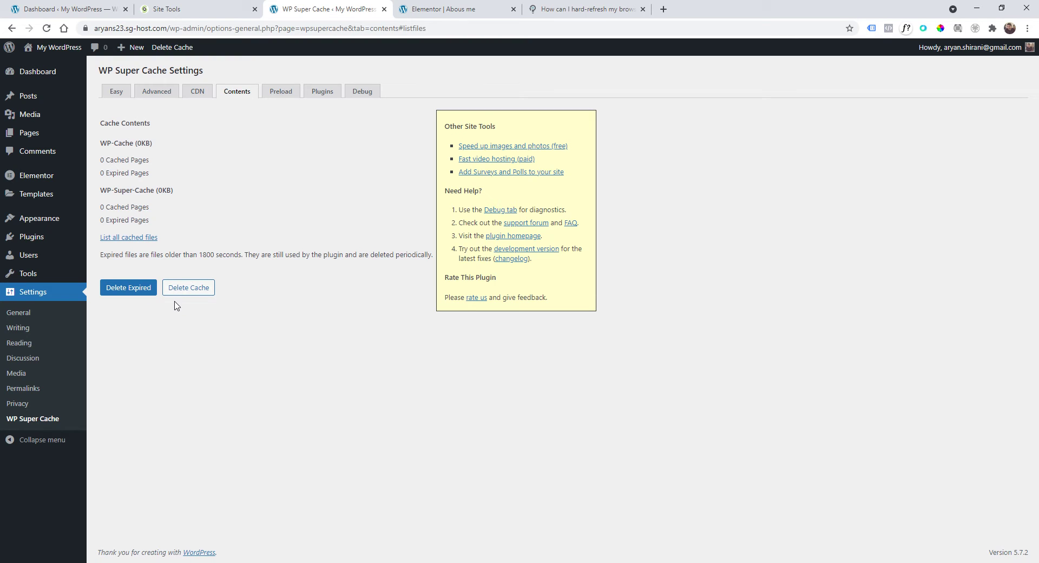
click(151, 291)
Open the WP Super Cache settings from the installed plugins, set Caching Off and update the status.
click(40, 294)
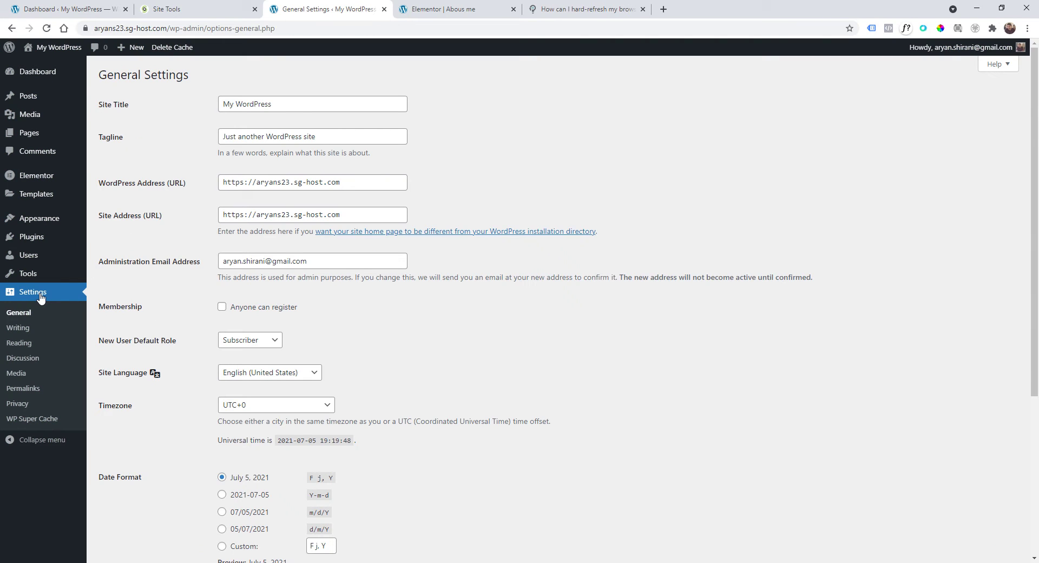
click(39, 247)
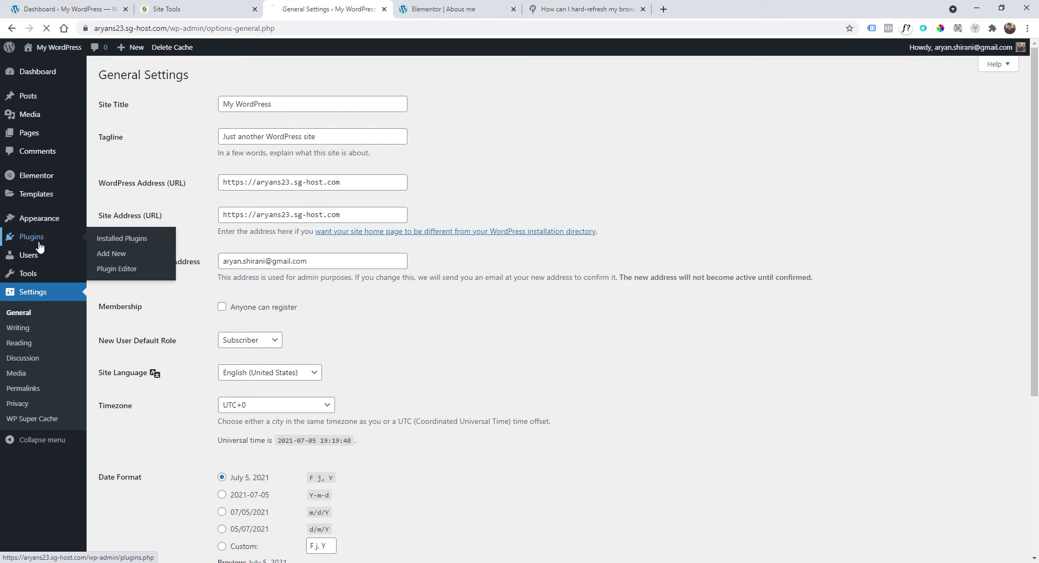
click(130, 248)
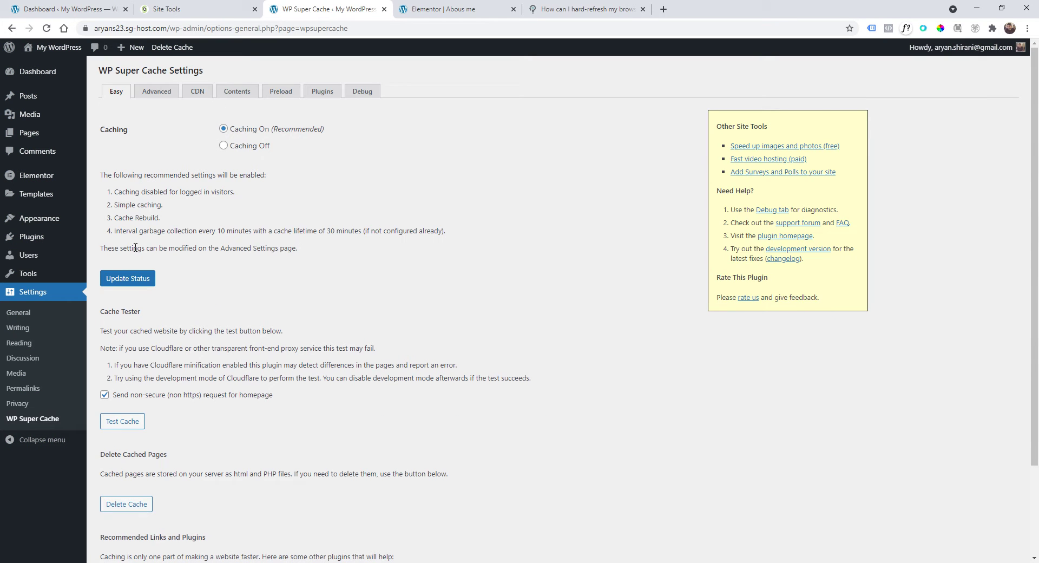
click(236, 152)
click(128, 278)
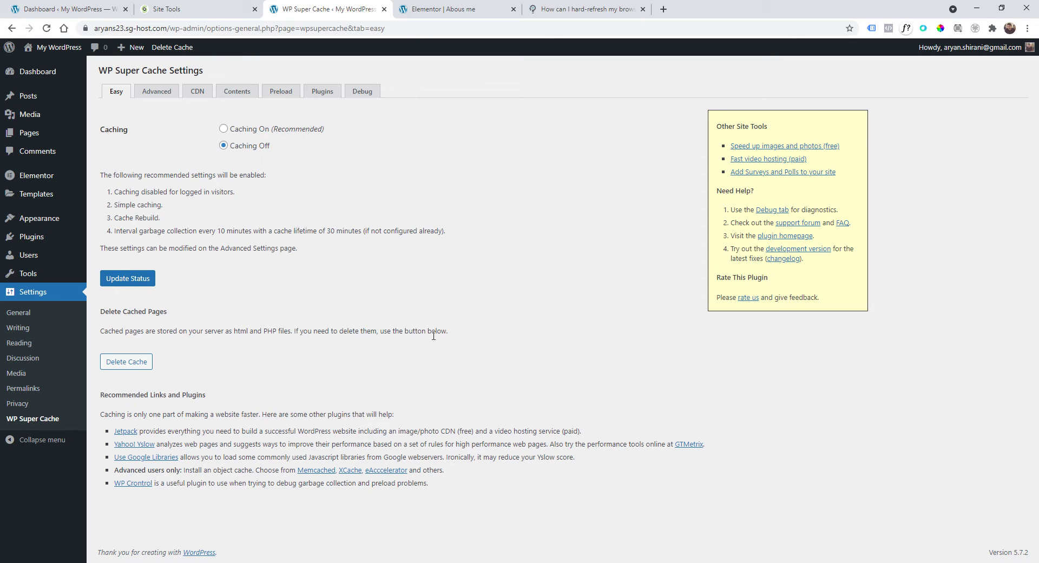
Open the published Abous me page from the Elementor editor in a separate tab and hard-refresh it to bypass the browser cache.
click(448, 11)
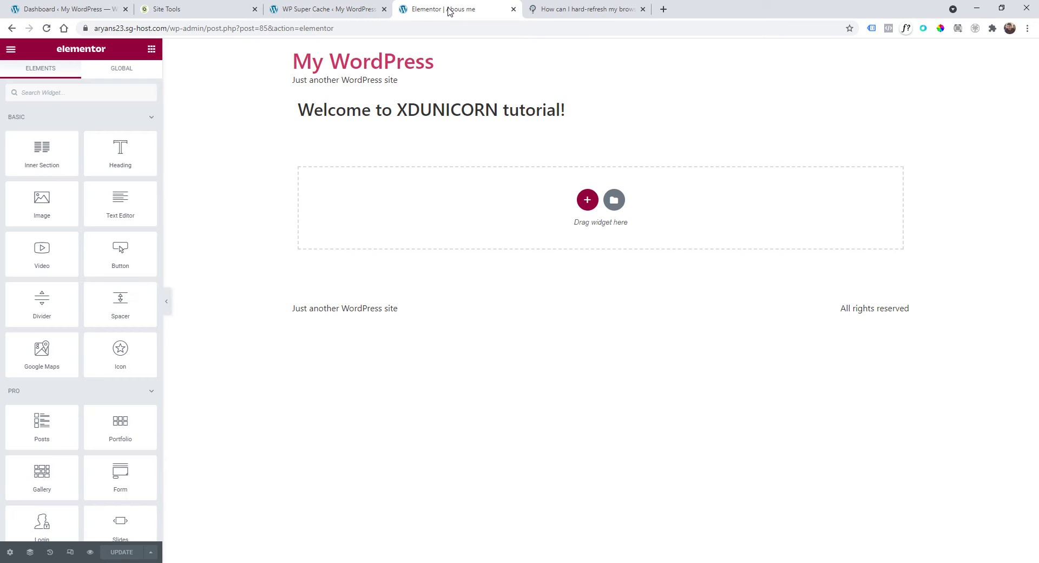
click(11, 48)
right_click(93, 219)
click(93, 221)
click(541, 9)
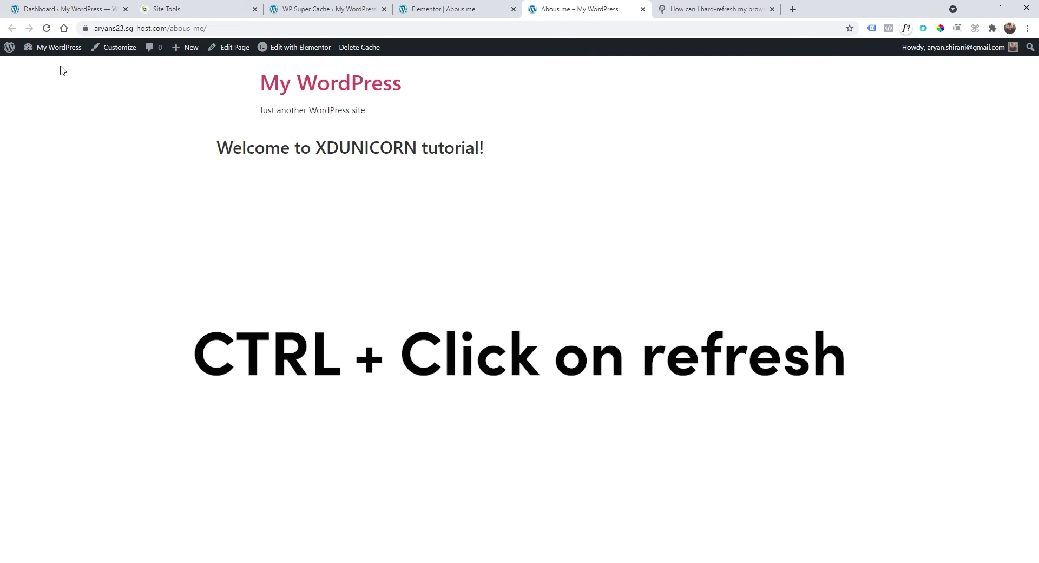
ctrl+click(47, 29)
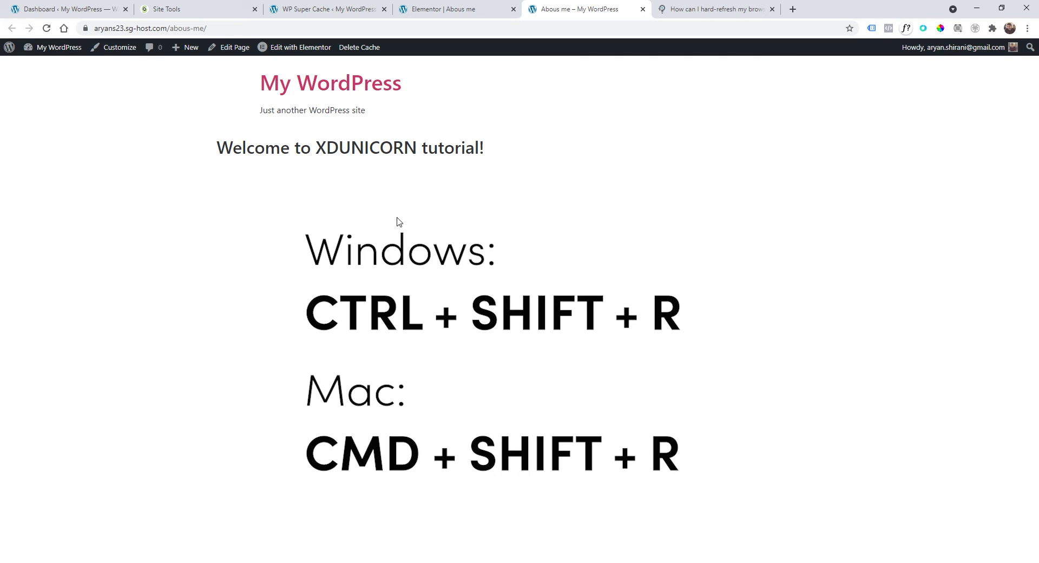
key(ctrl+shift+r)
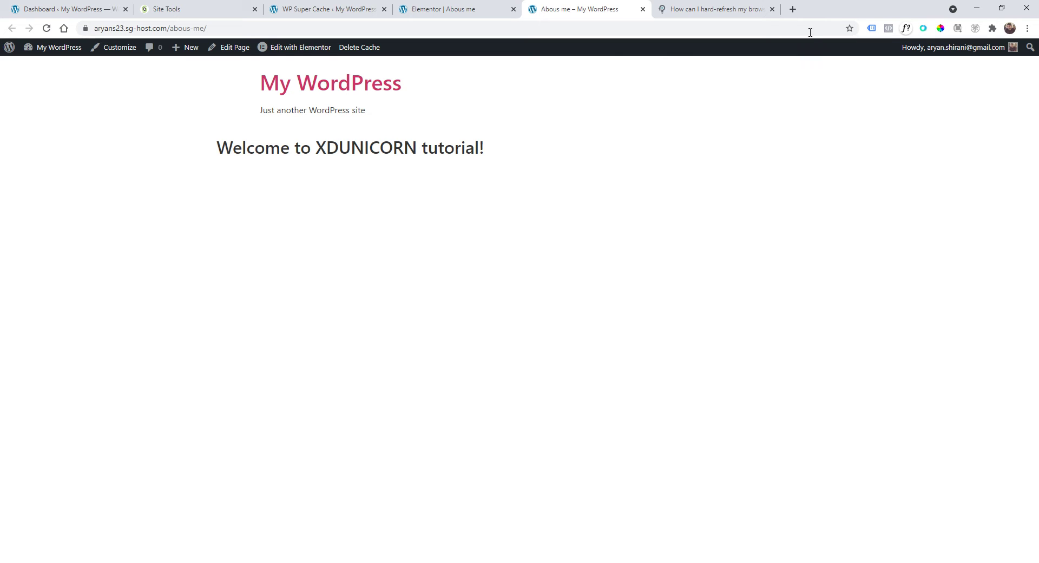
Search the browser settings for "cache", review the Clear browsing data options without clearing anything, and close the settings.
click(793, 9)
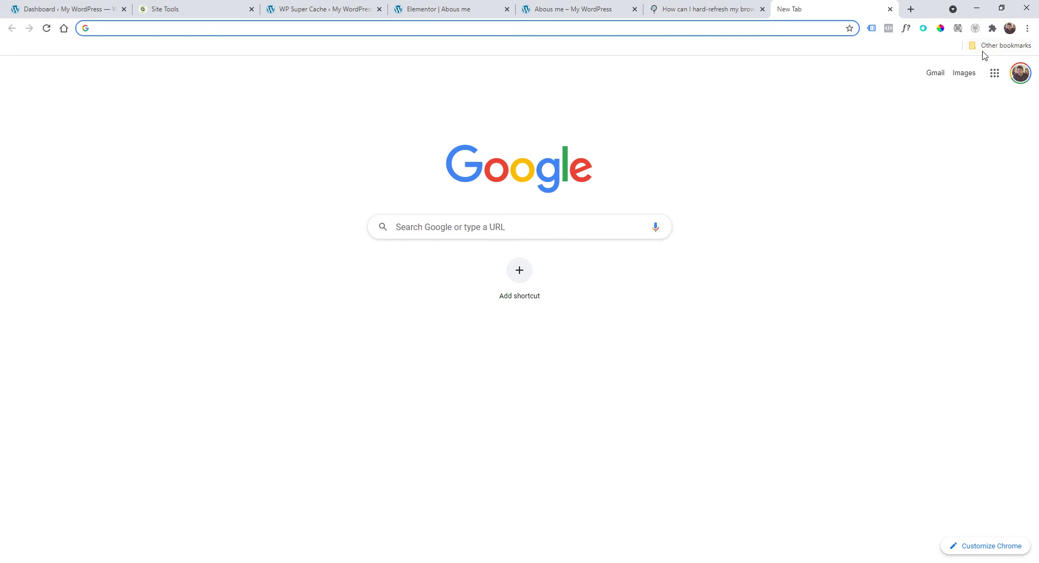
click(1028, 29)
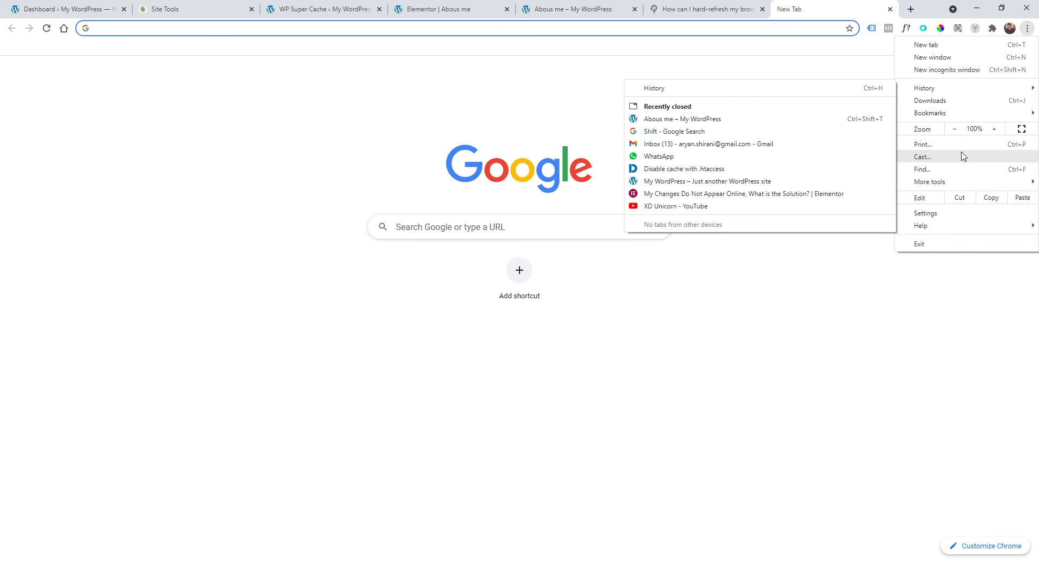
click(963, 214)
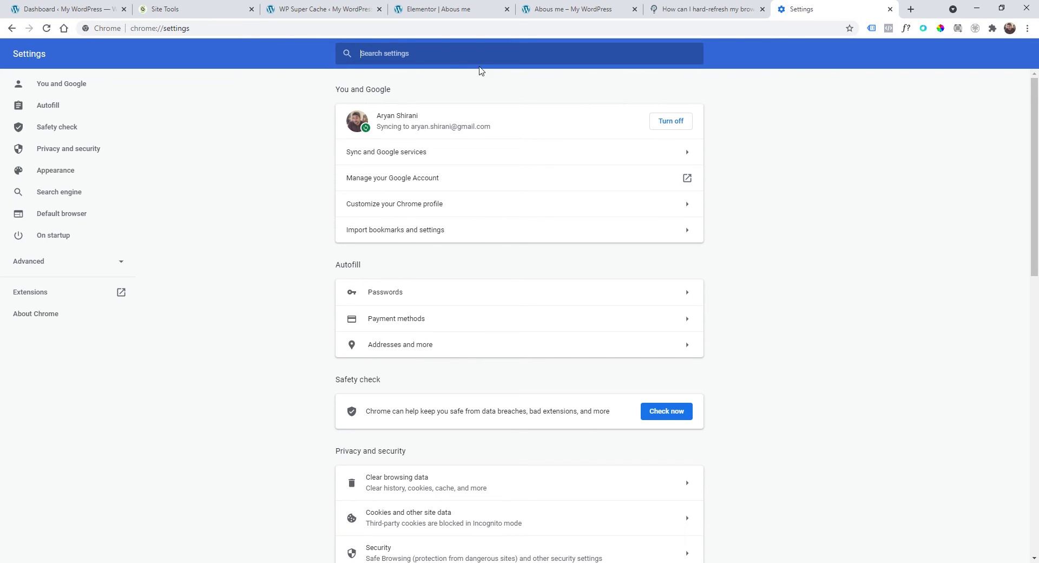
text(cache)
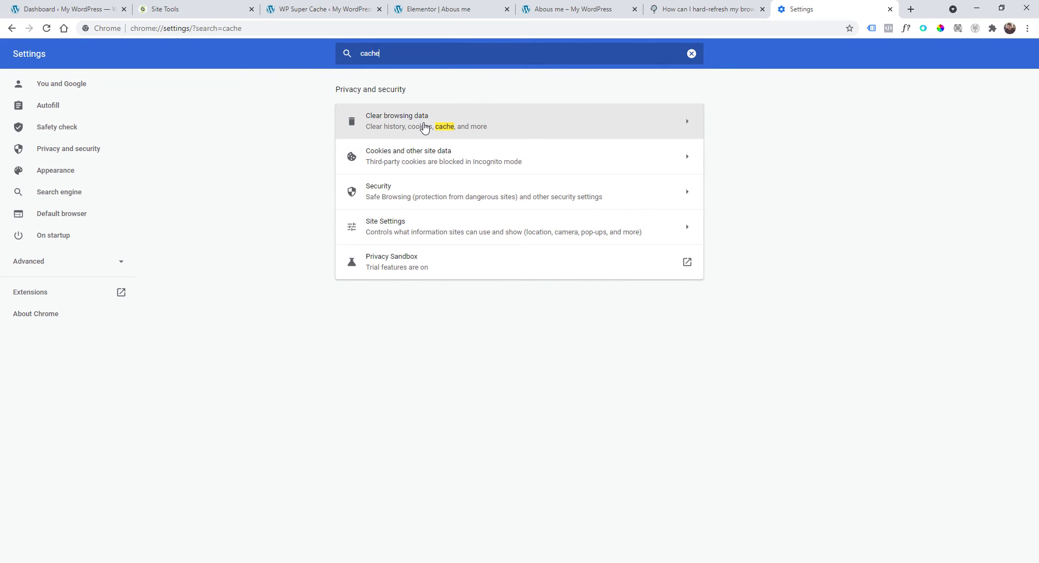
click(685, 123)
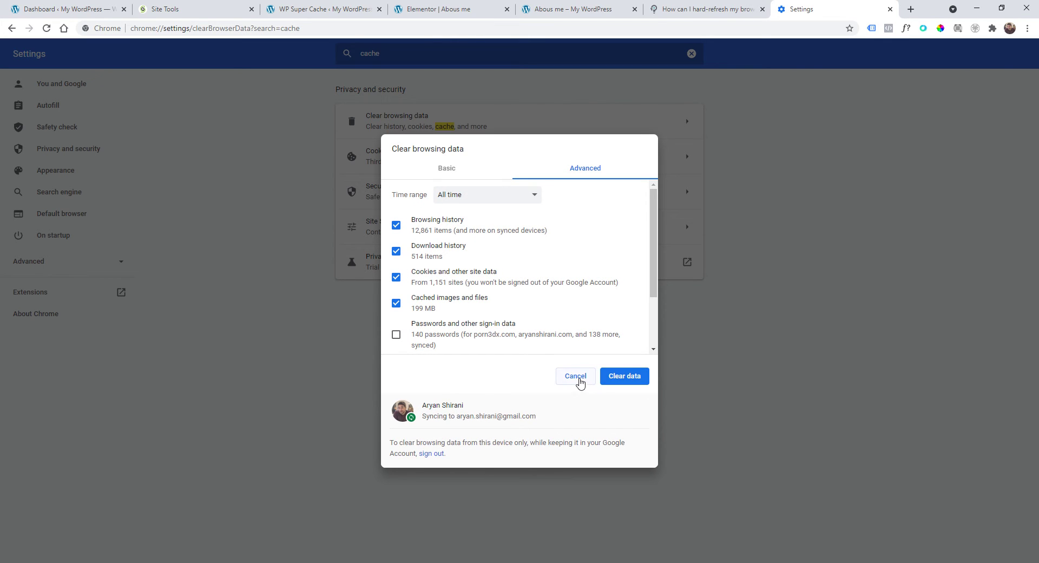
click(575, 376)
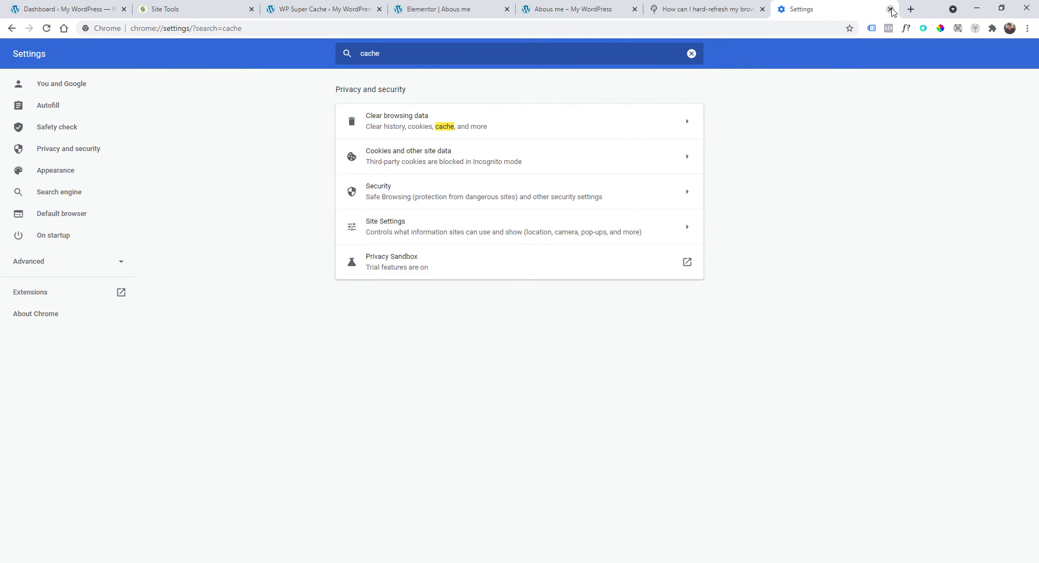
click(890, 9)
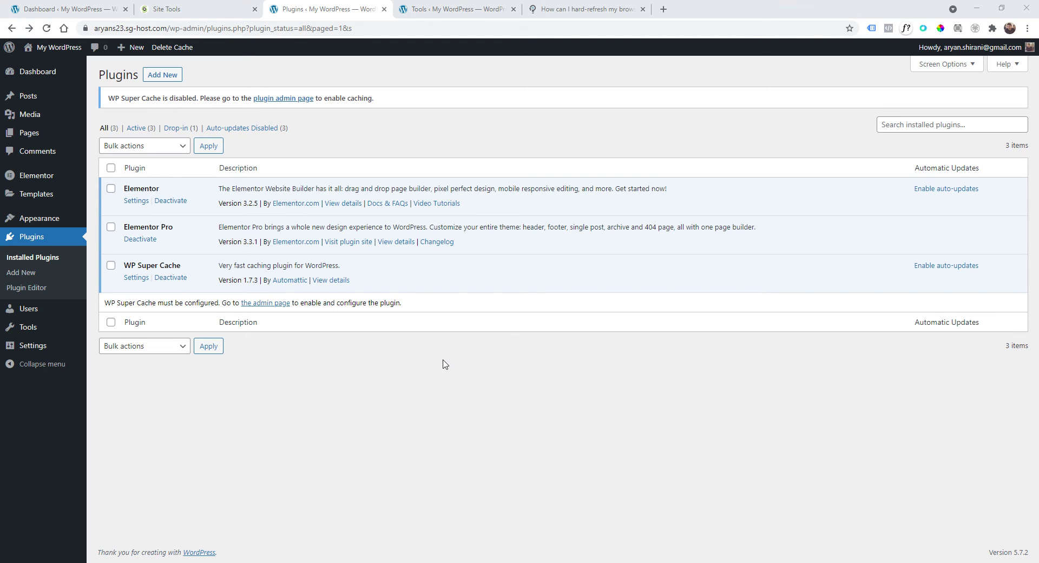
View the Abous me page from the WordPress pages list, copy its URL and paste it into a new incognito window.
click(472, 6)
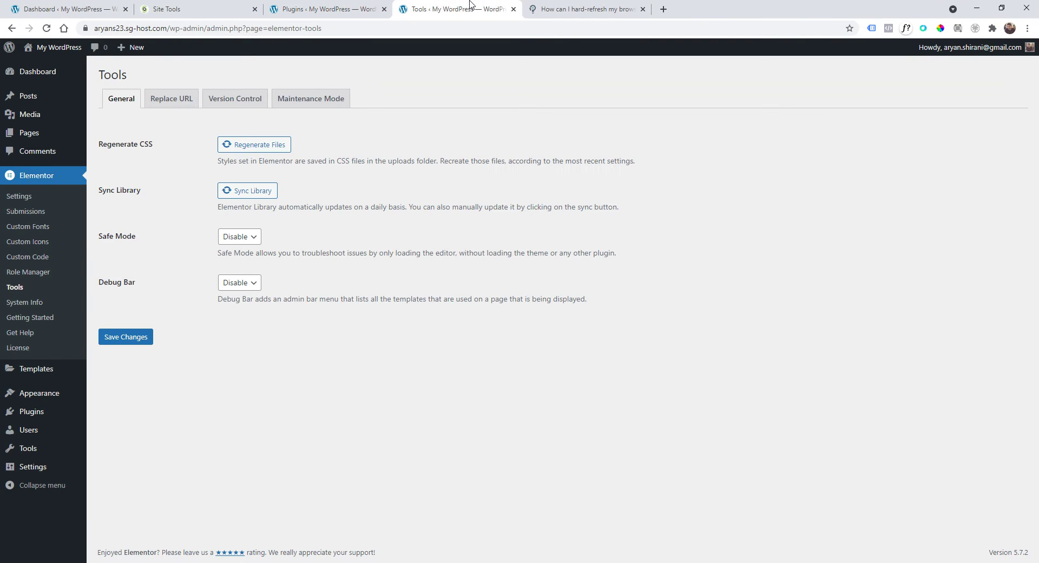
click(371, 7)
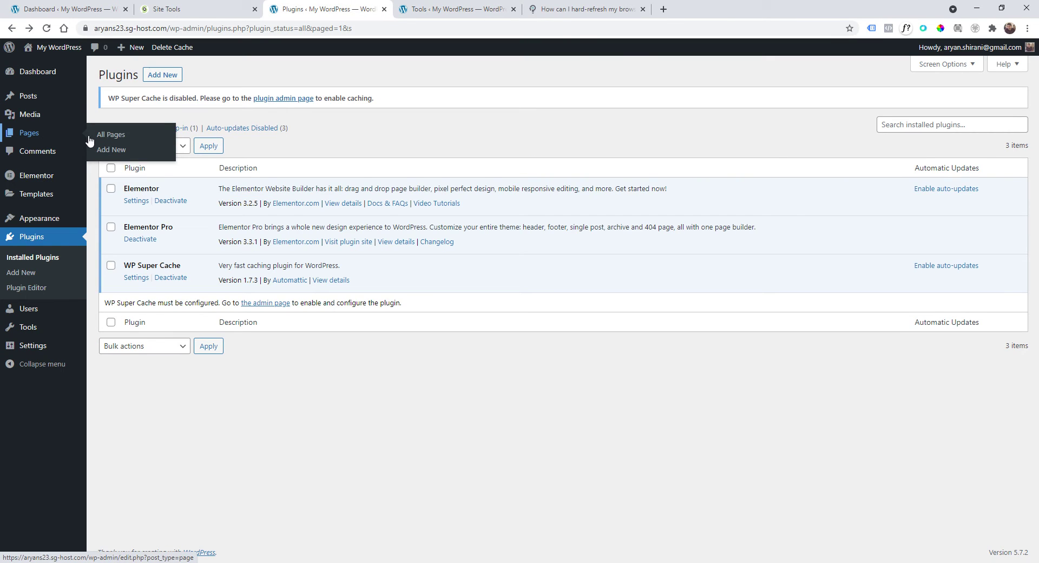
click(89, 140)
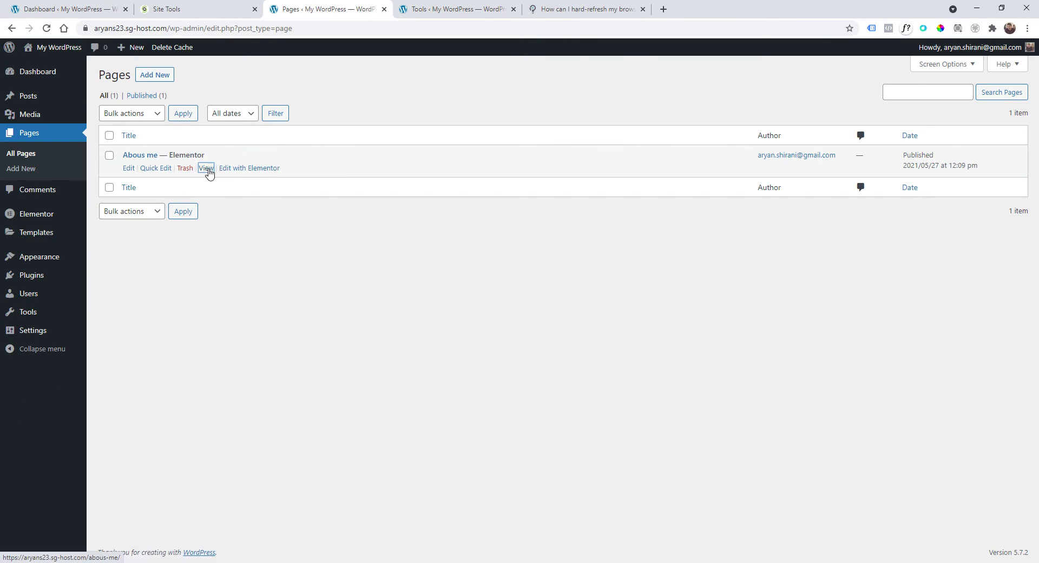
click(208, 169)
click(186, 30)
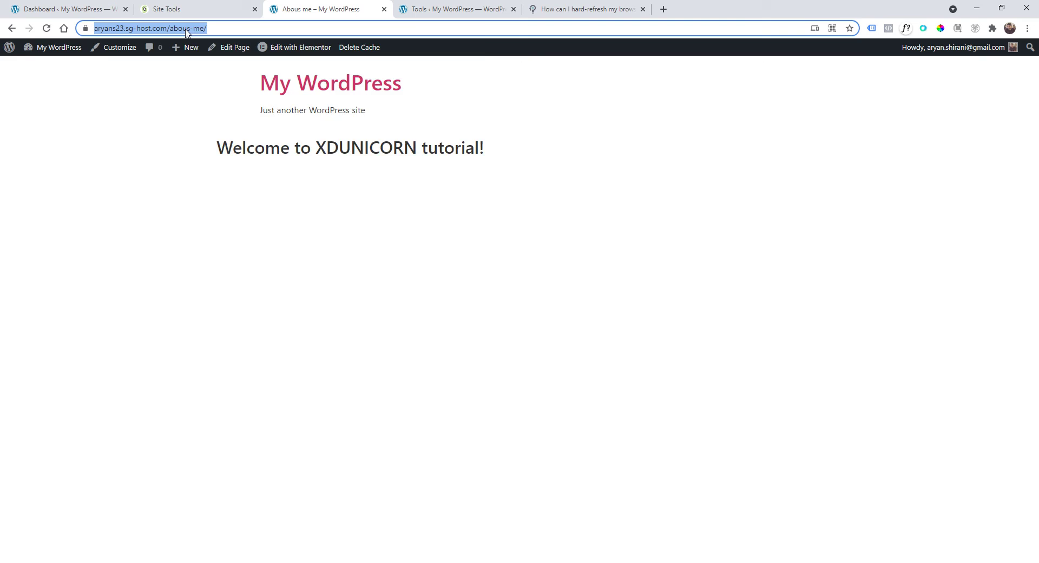
right_click(186, 31)
click(234, 108)
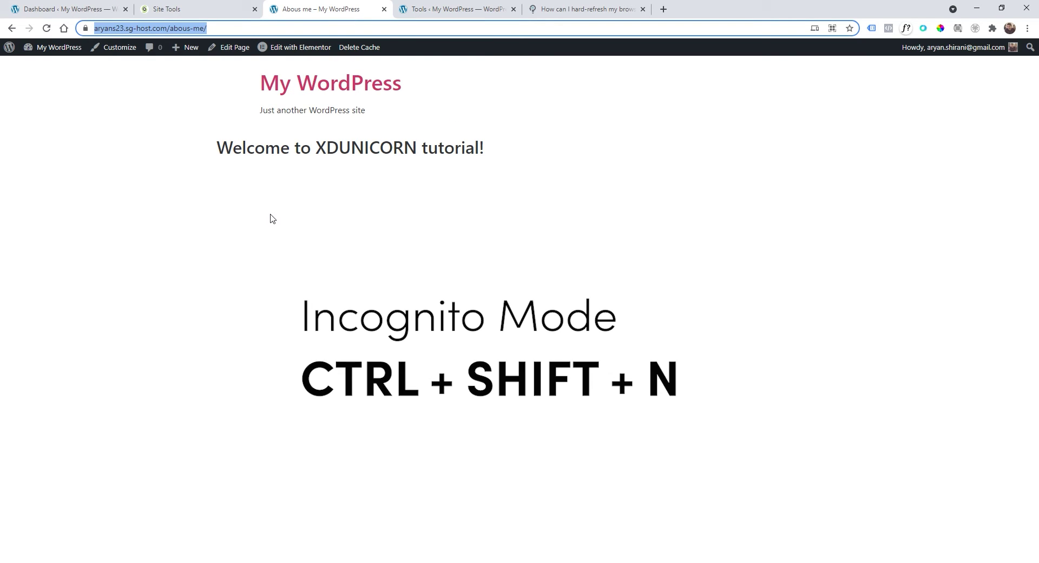
key(ctrl+shift+n)
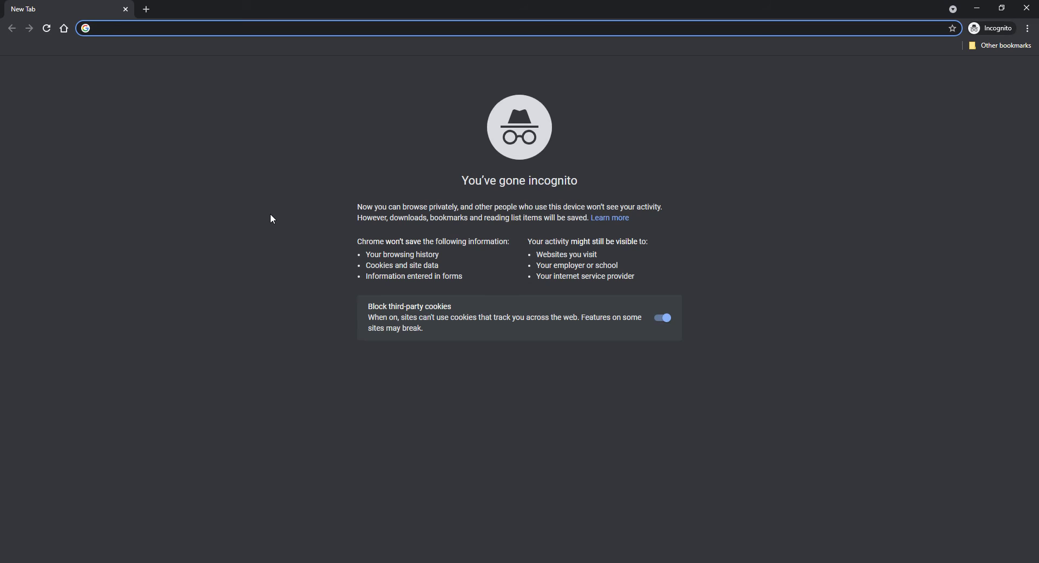
key(ctrl+v)
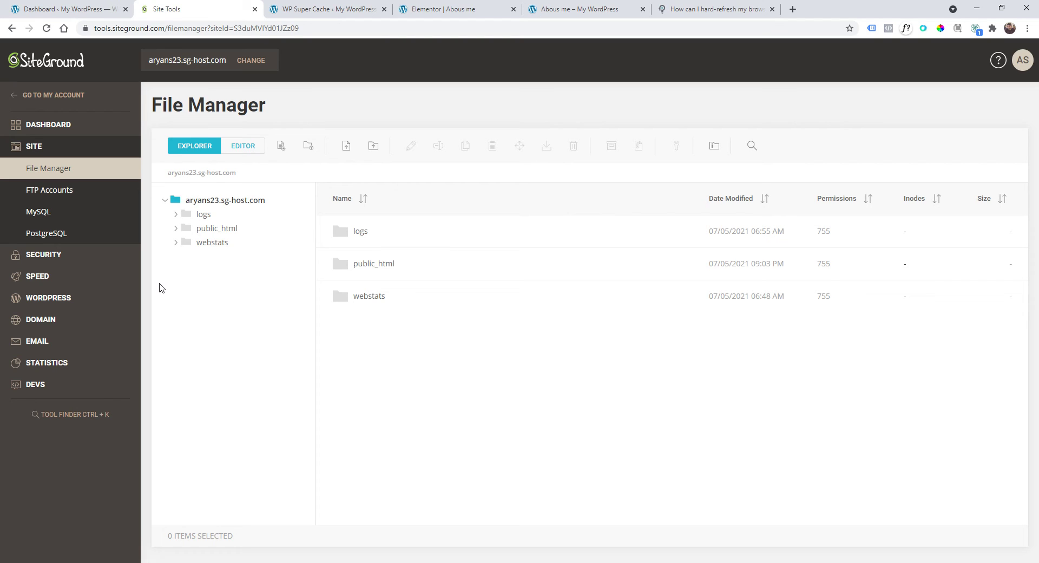
Flush the site's Dynamic Cache in the SiteGround Site Tools caching settings.
click(87, 278)
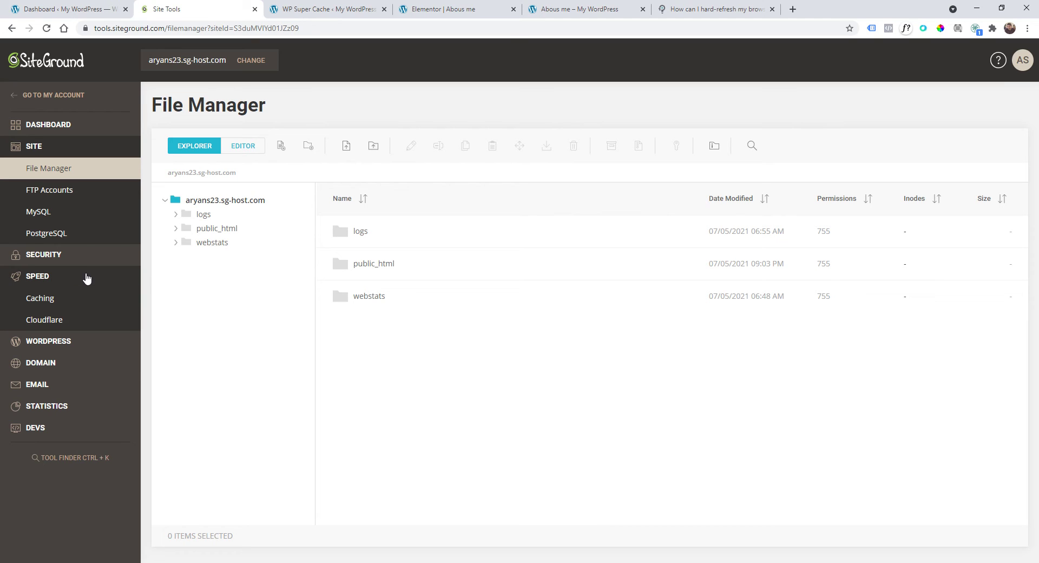
click(51, 302)
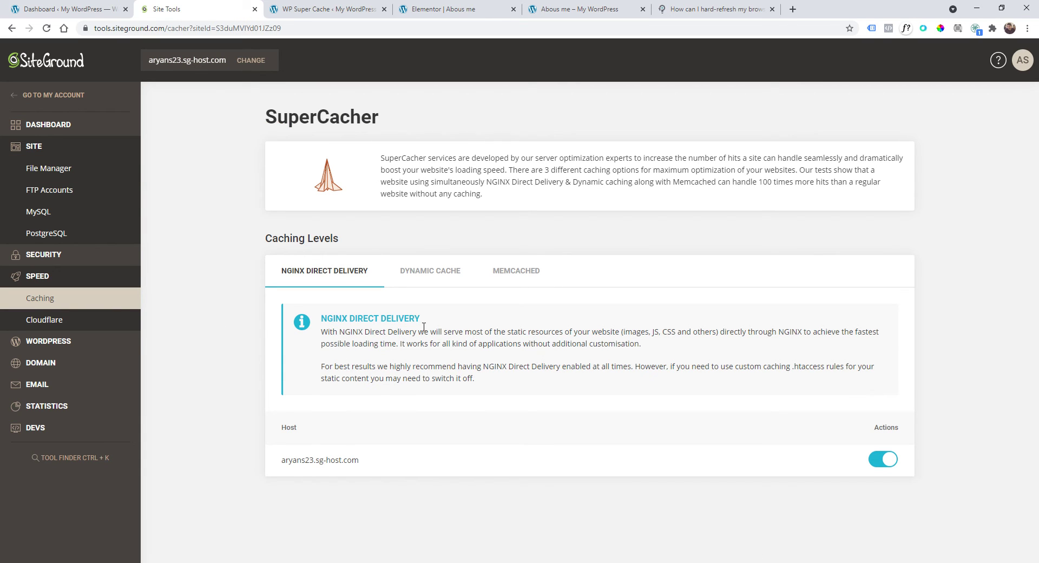
click(429, 273)
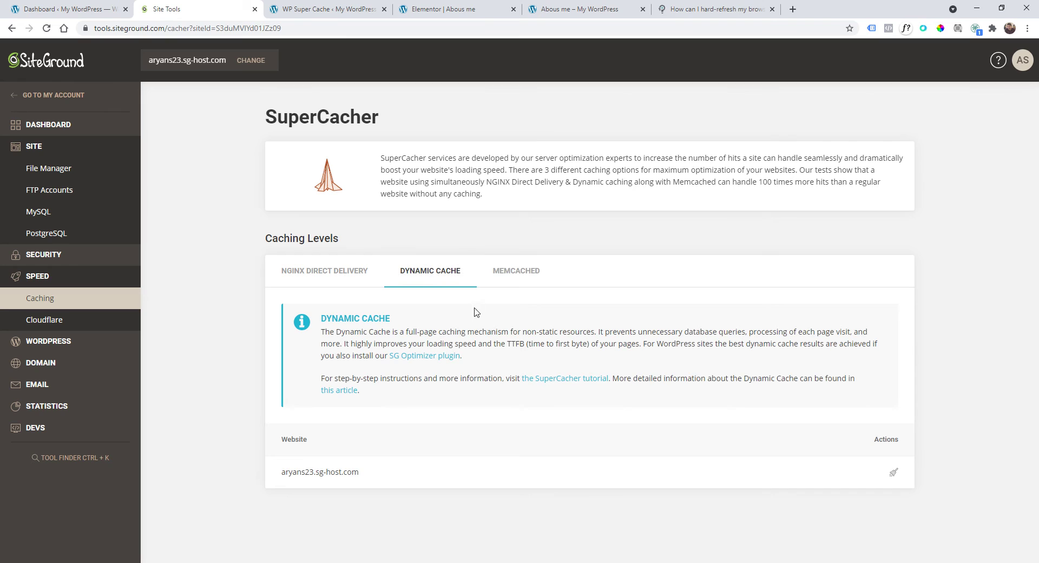
click(896, 475)
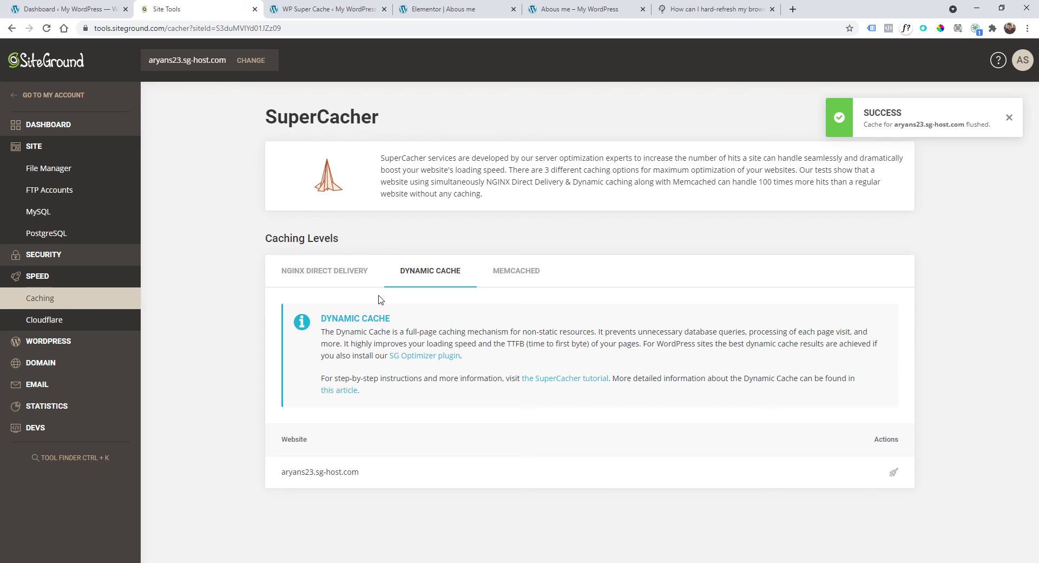
Disable NGINX Direct Delivery for the site and enable it again.
click(341, 277)
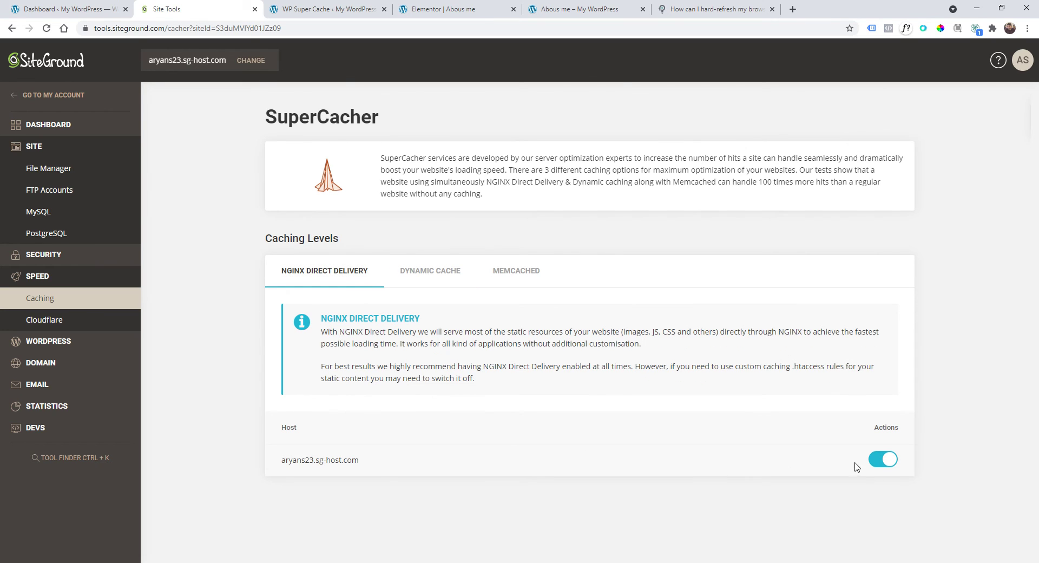
click(877, 462)
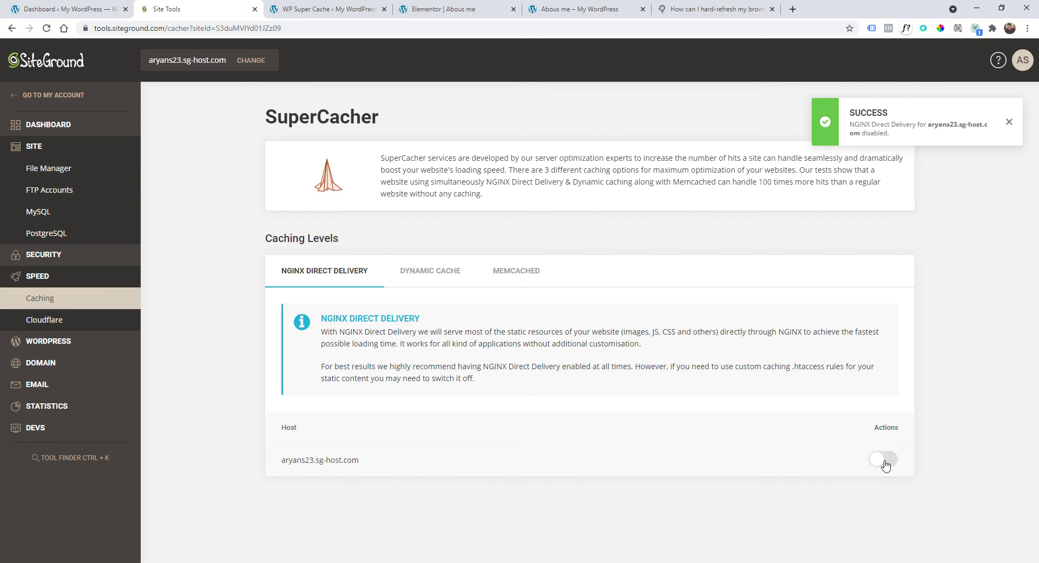
click(884, 461)
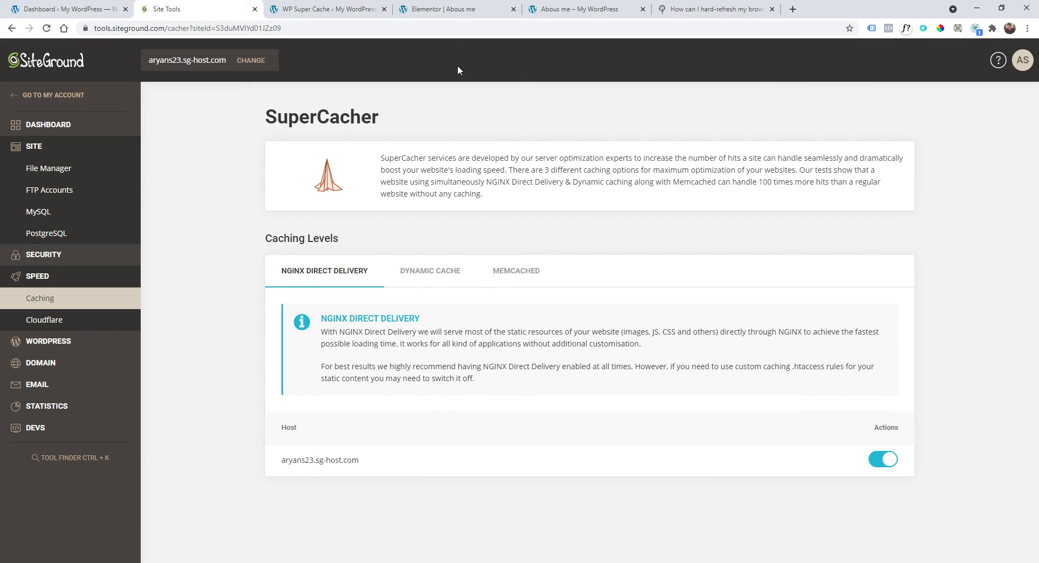
Return to the published Abous me page.
click(459, 7)
click(552, 7)
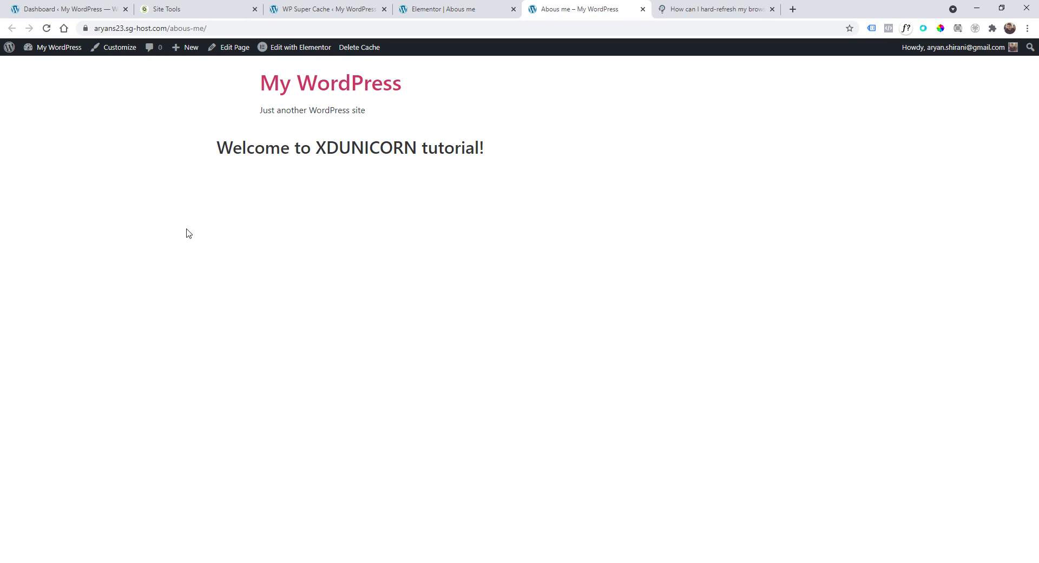
Reload the published page, go to the site's installed plugins list and deactivate WP Super Cache.
click(46, 29)
click(8, 49)
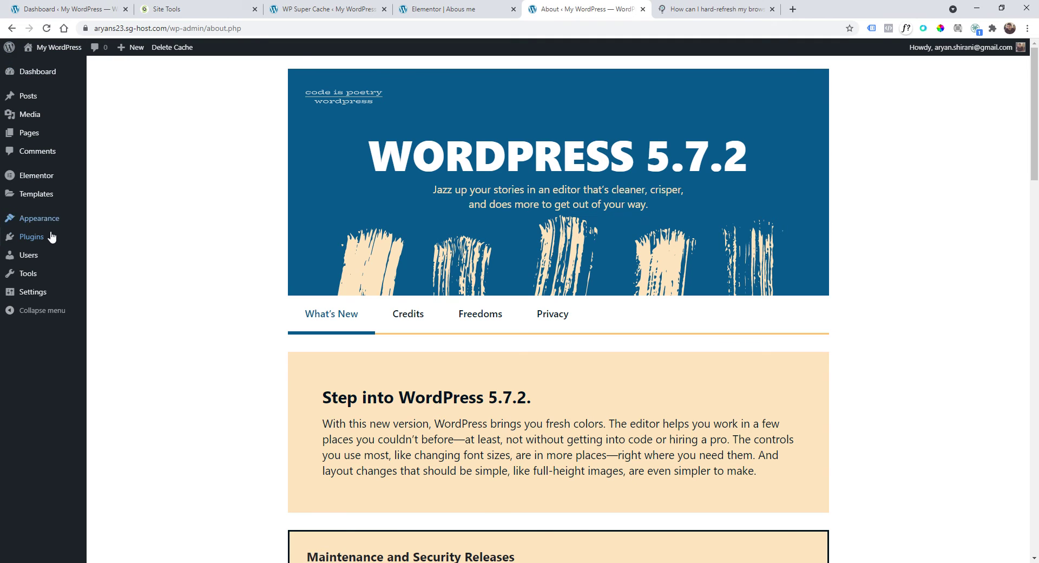
click(45, 238)
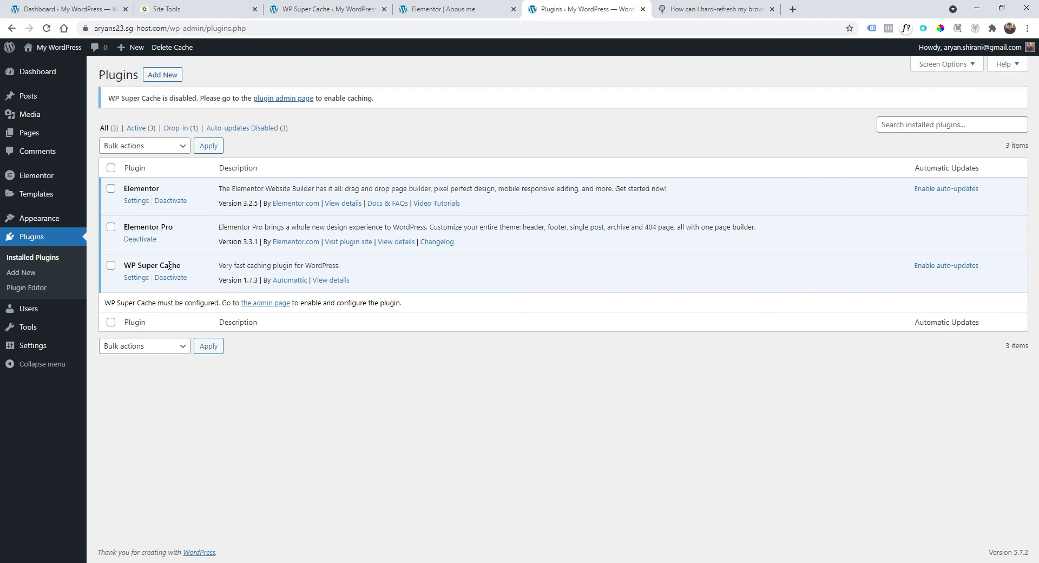
drag(187, 268, 125, 261)
click(181, 279)
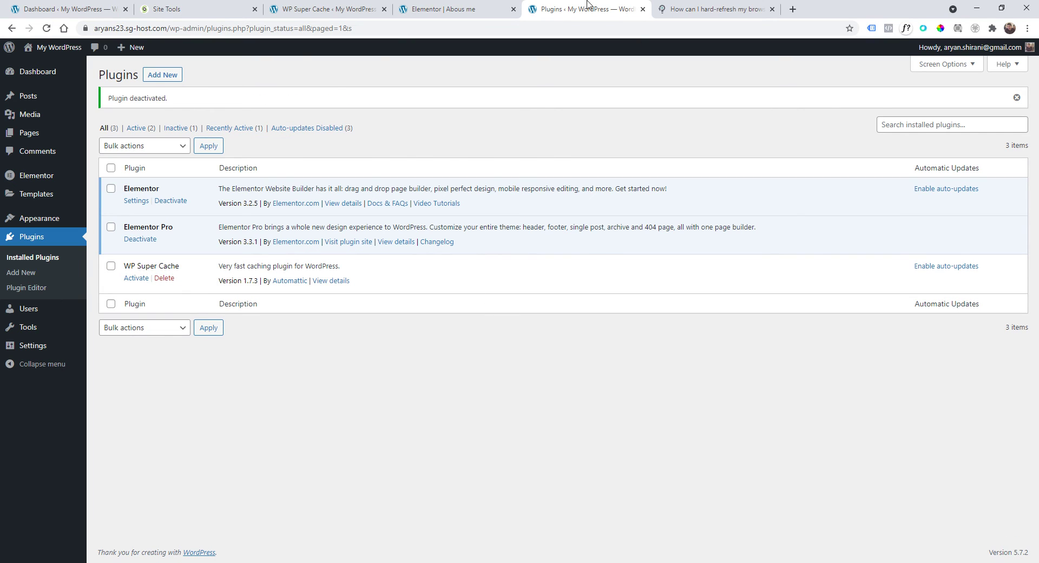
click(476, 9)
click(563, 6)
click(710, 6)
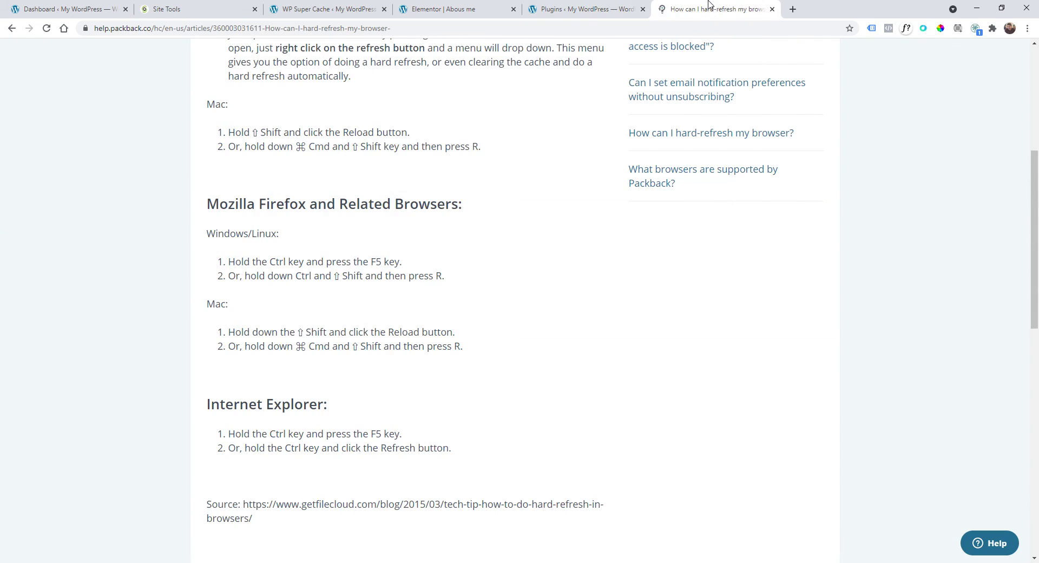
click(565, 5)
click(460, 6)
click(354, 7)
click(428, 6)
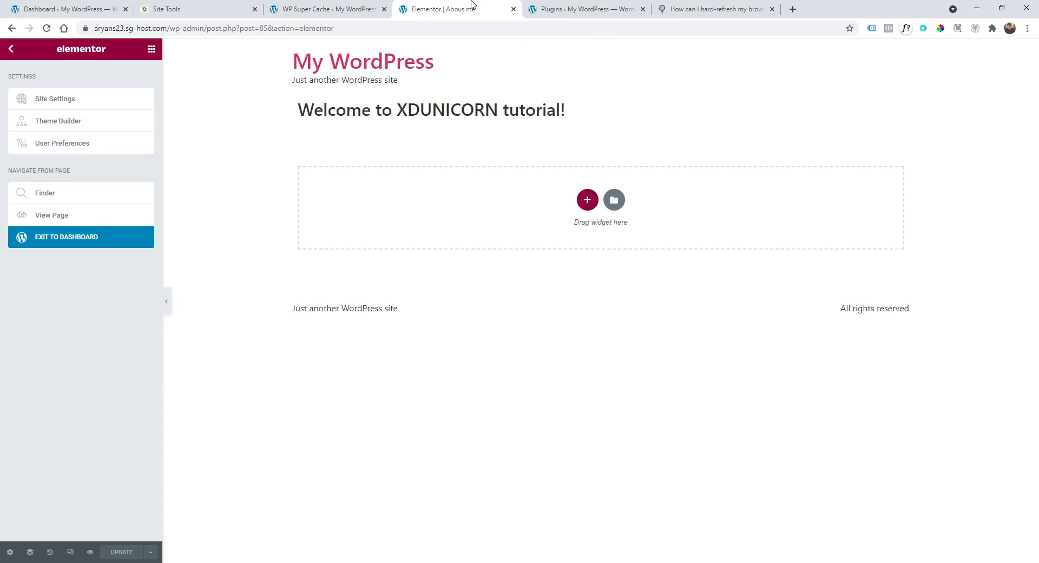
click(541, 7)
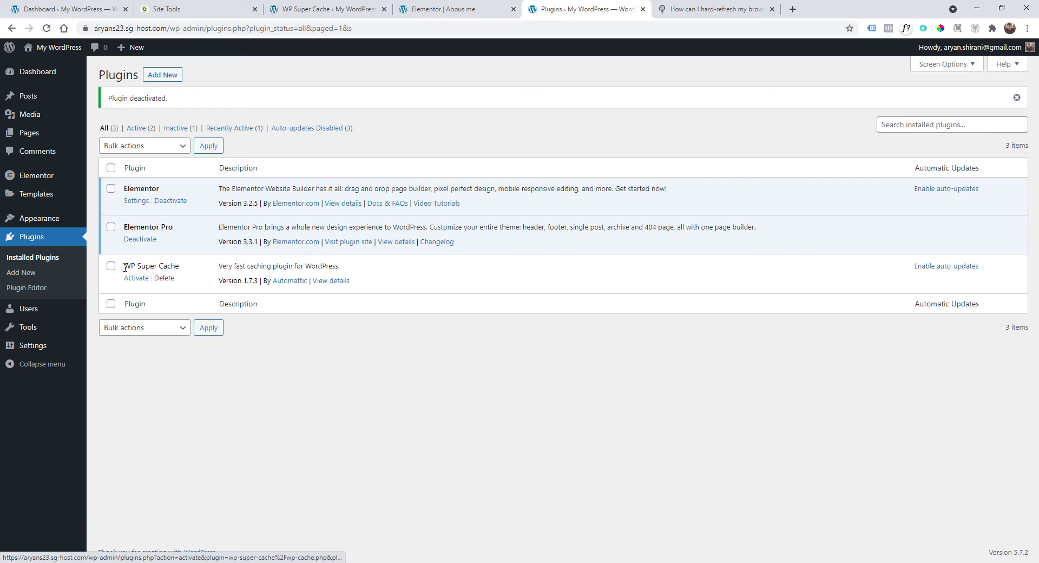
drag(123, 266, 176, 267)
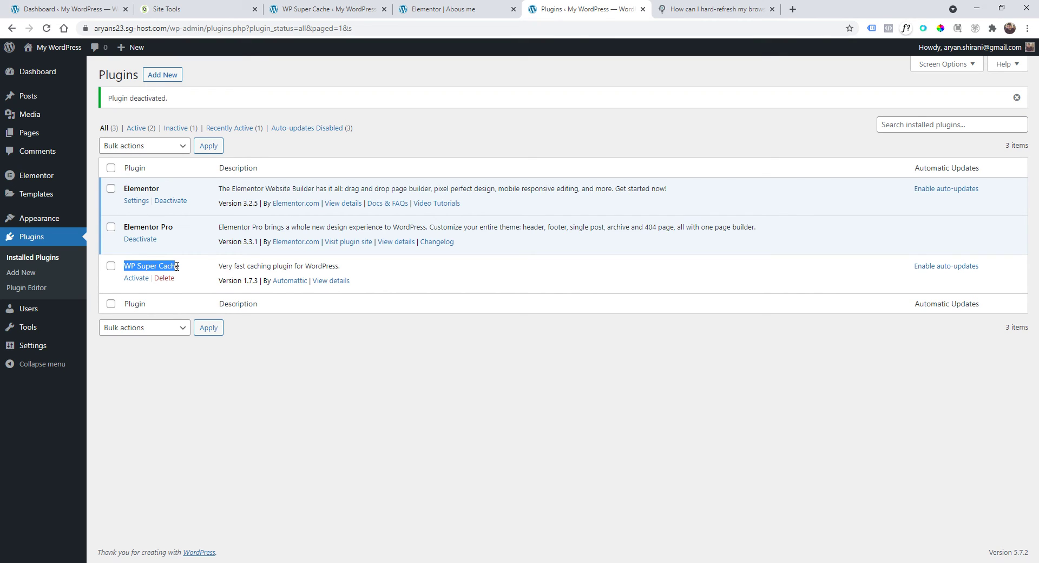
click(179, 266)
Set the CSS Print Method to Internal Embedding in Elementor's advanced settings and save the changes.
mouse_move(34, 177)
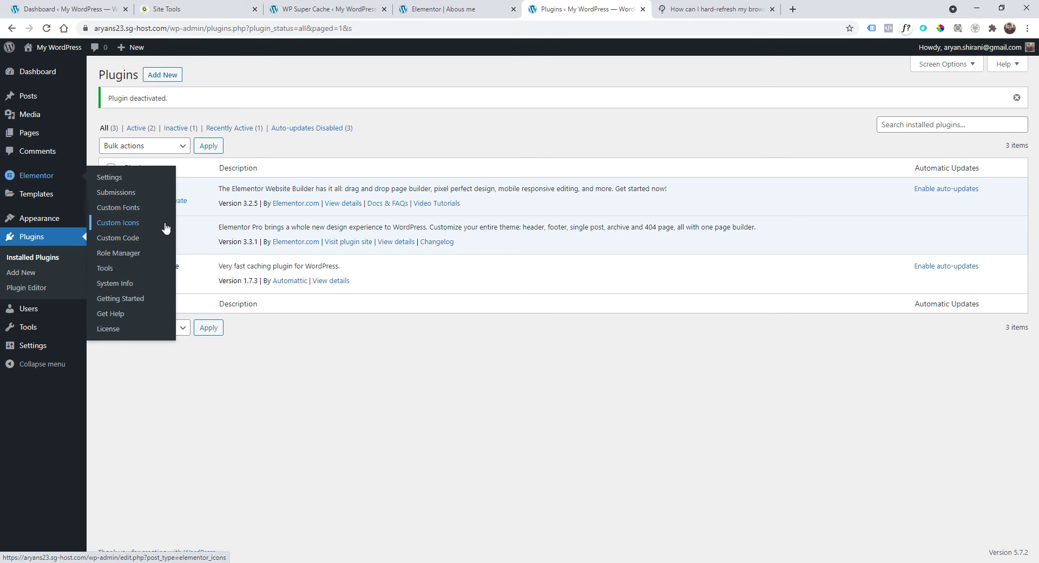
click(32, 181)
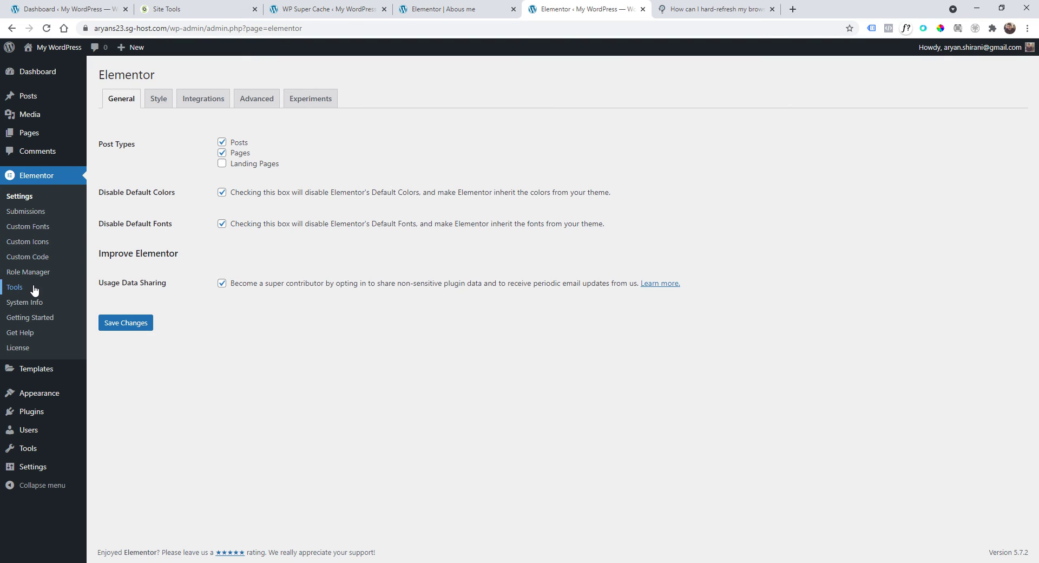
click(34, 290)
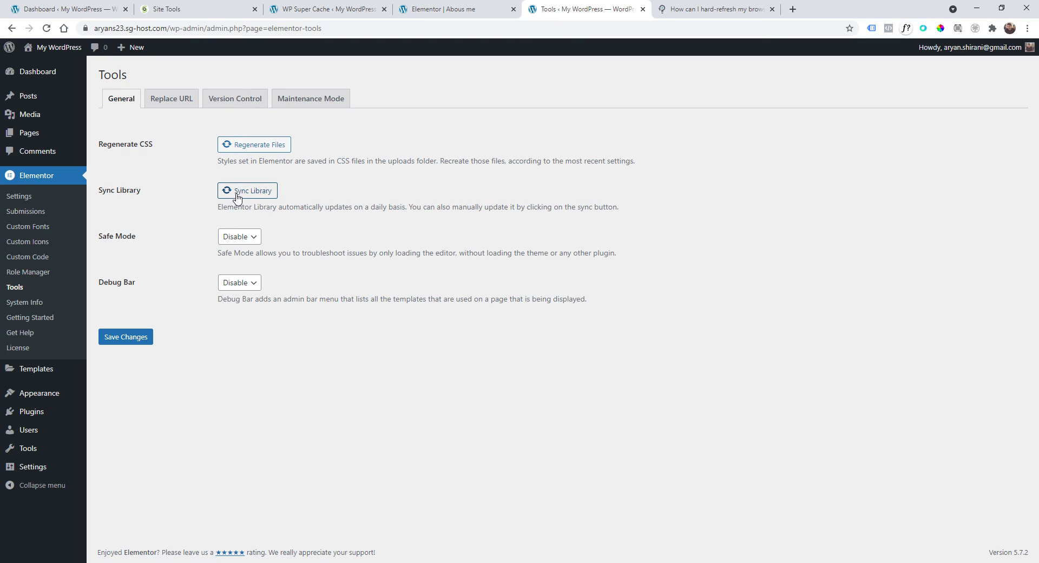
click(28, 200)
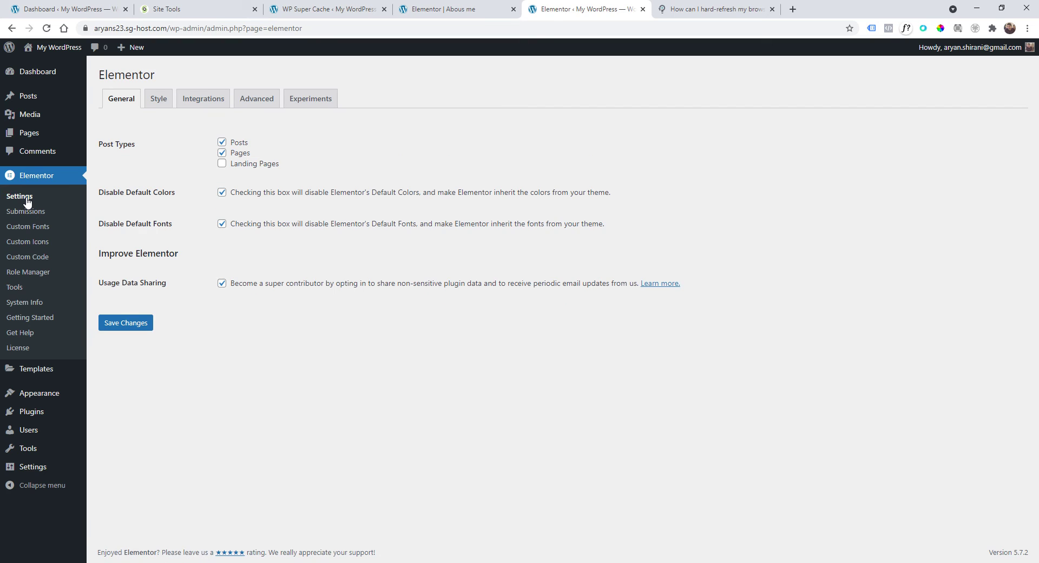
click(255, 108)
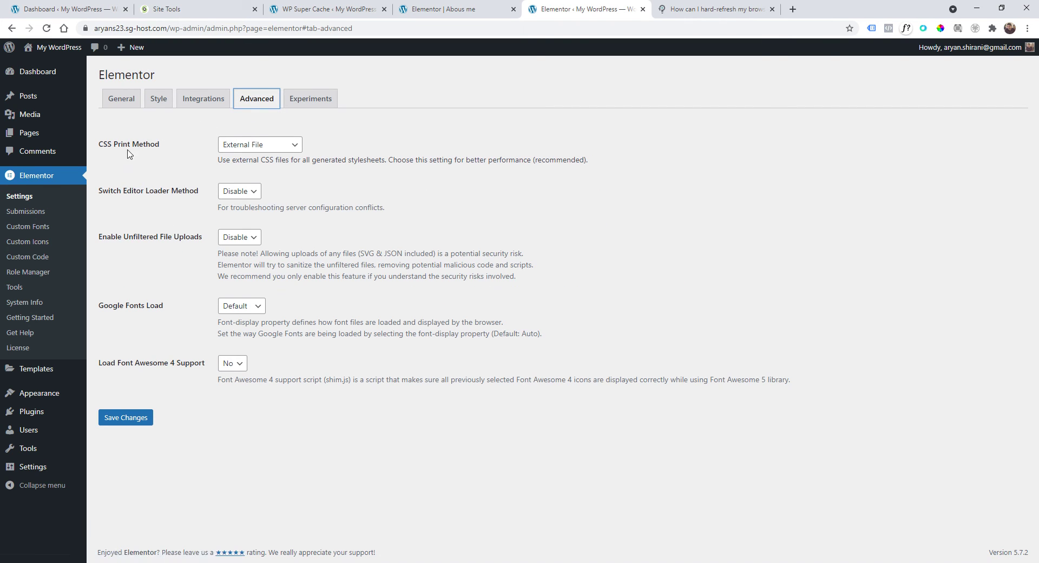
click(264, 145)
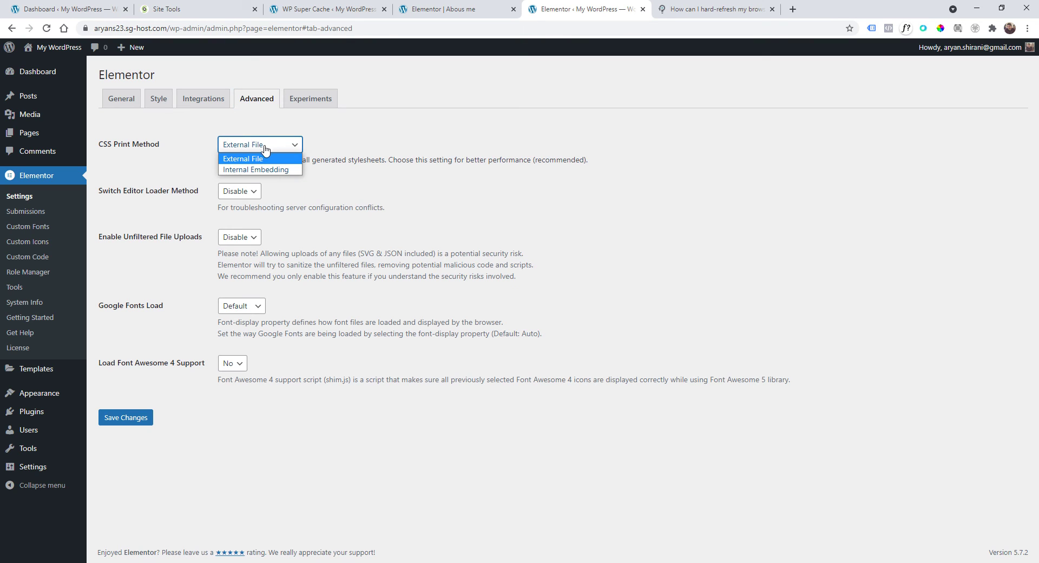
click(260, 170)
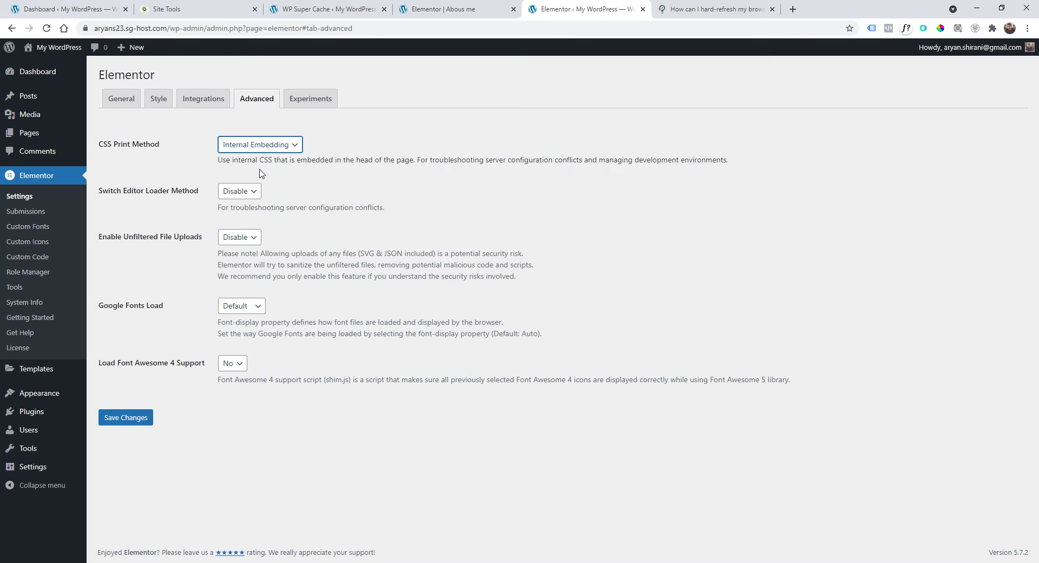
click(136, 417)
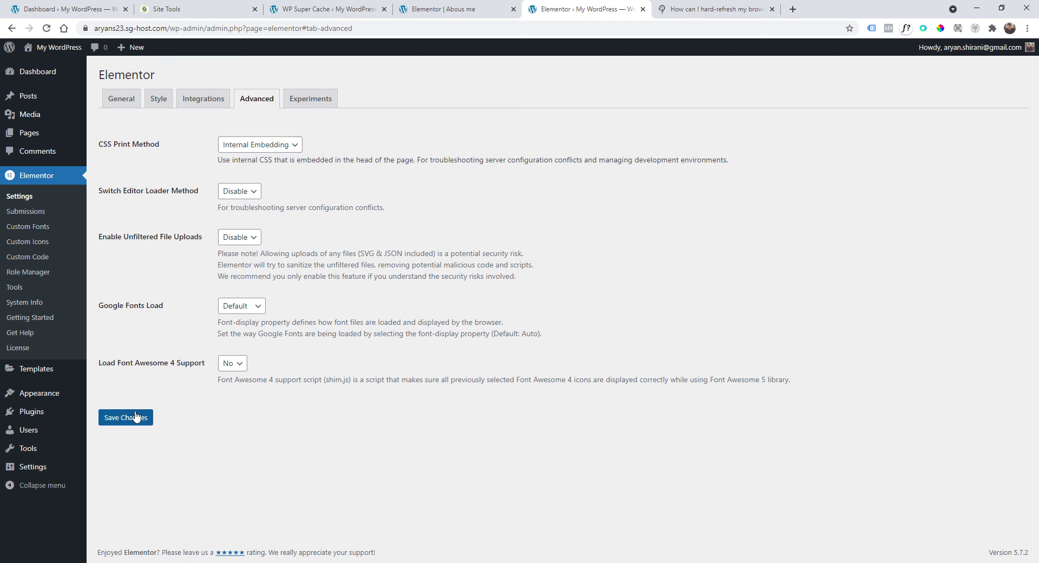
Regenerate the CSS files and sync the library in Elementor's tools, then save the changes.
click(22, 293)
click(250, 145)
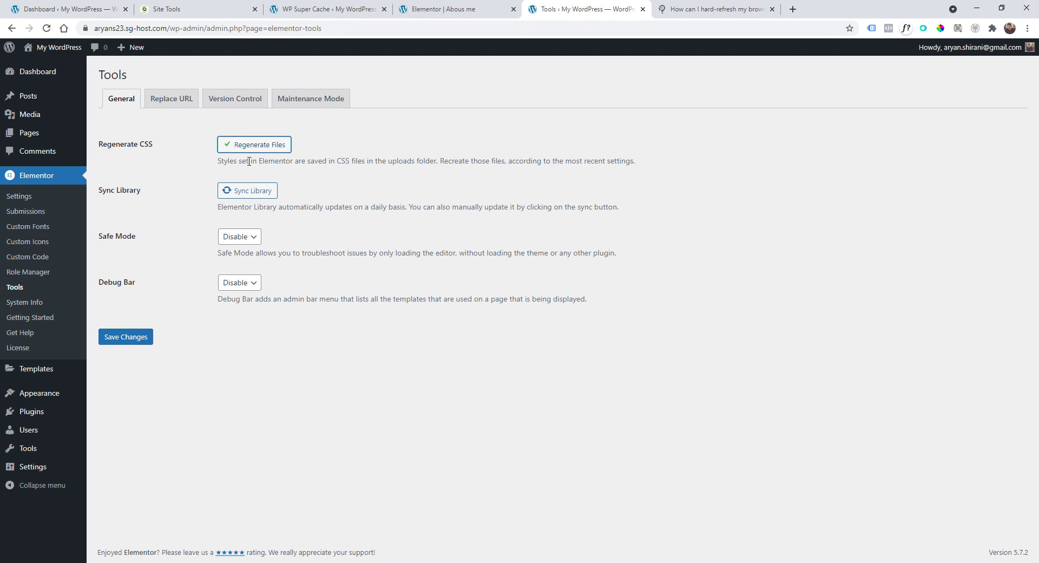
click(247, 191)
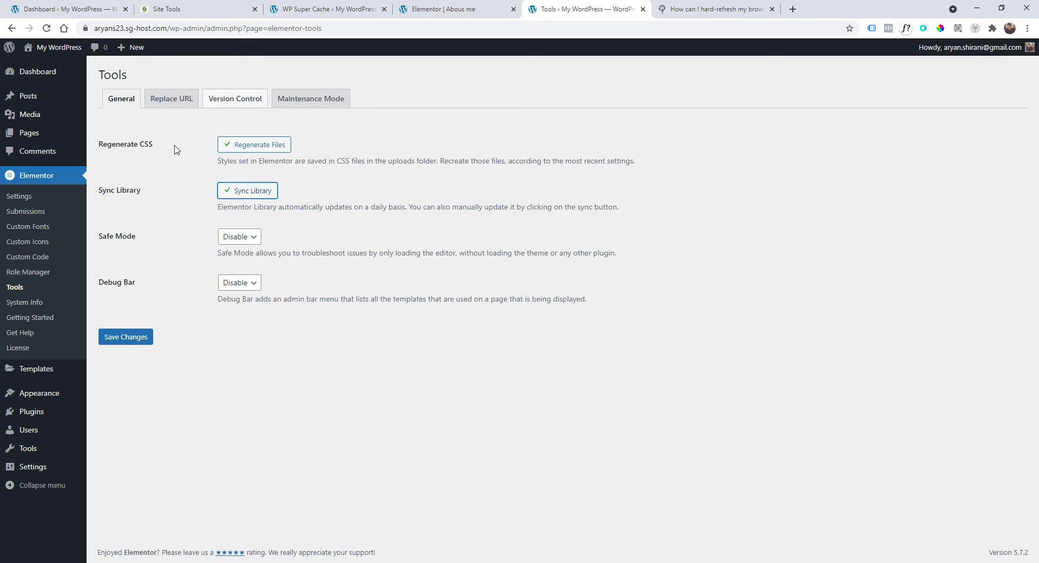
click(139, 339)
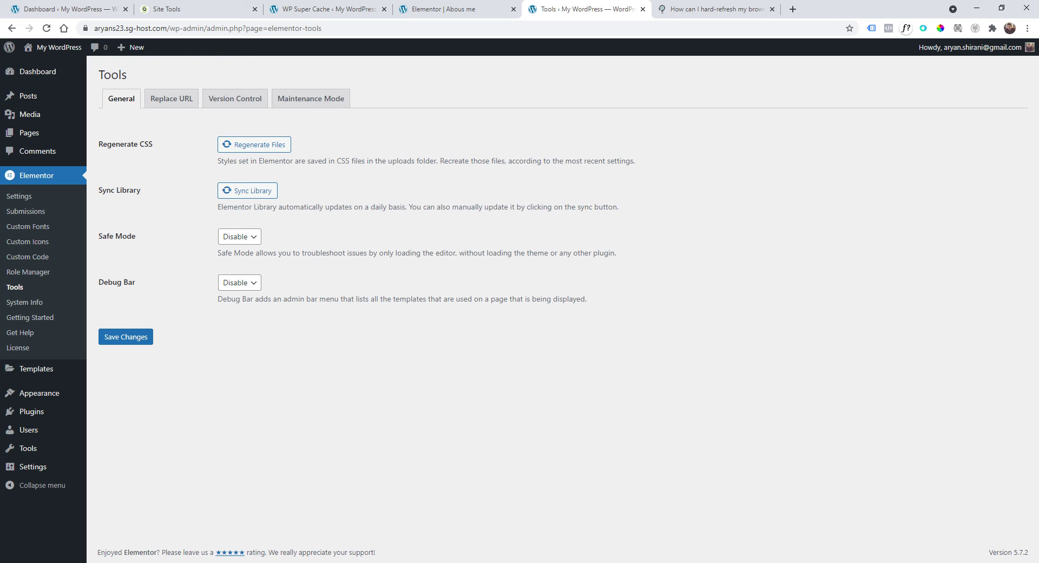
Switch to Notepad, copy the complete mod_headers.c no-cache snippet and minimize the window.
key(alt+Tab)
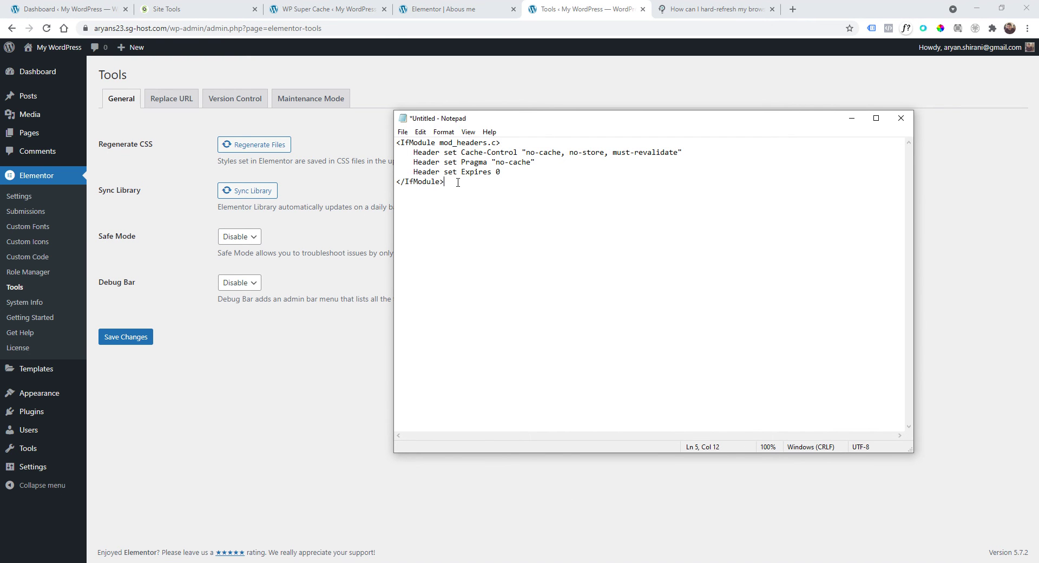
drag(458, 183, 397, 143)
right_click(427, 154)
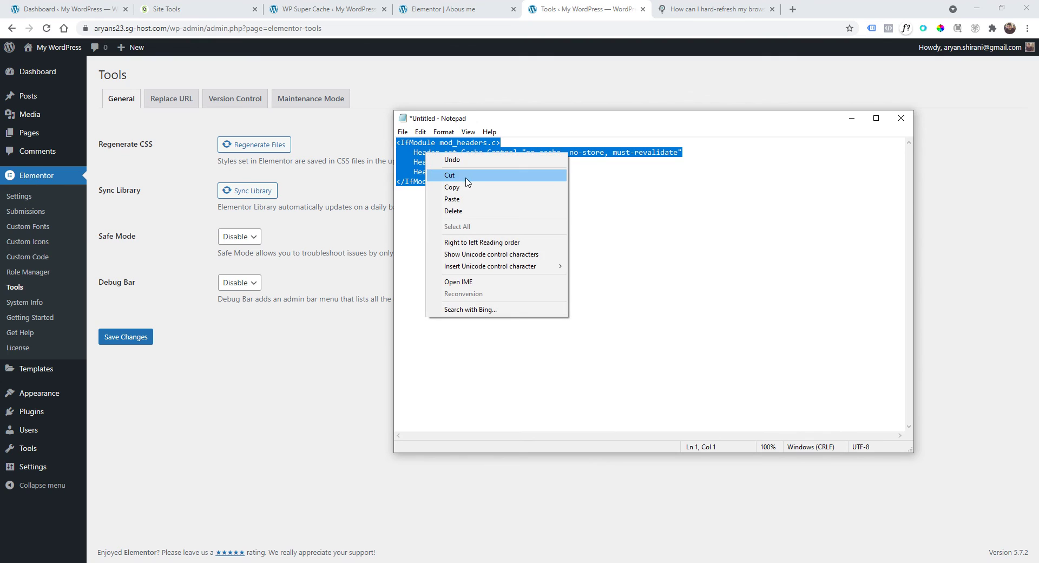
click(469, 188)
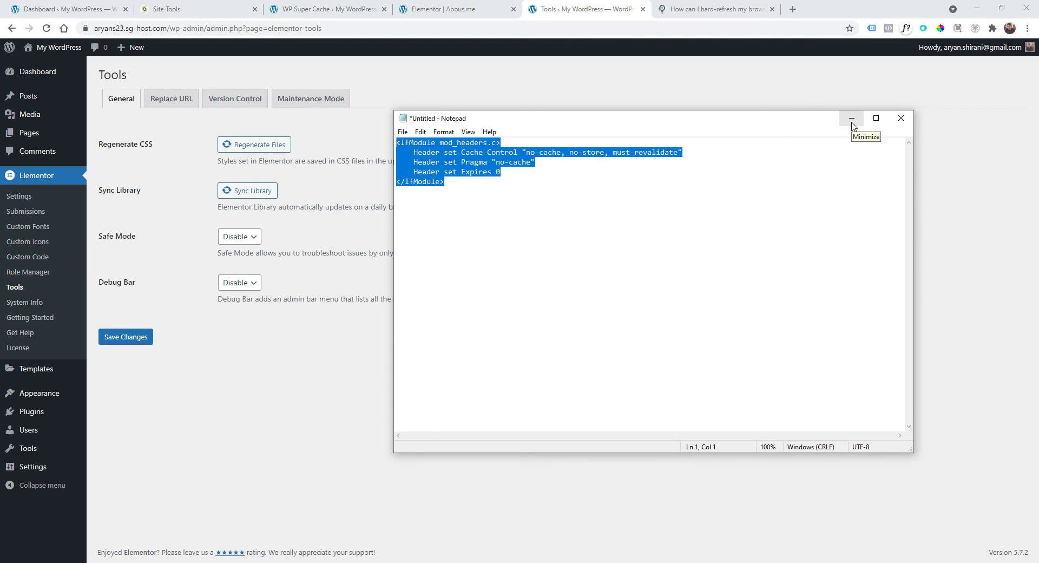
right_click(484, 164)
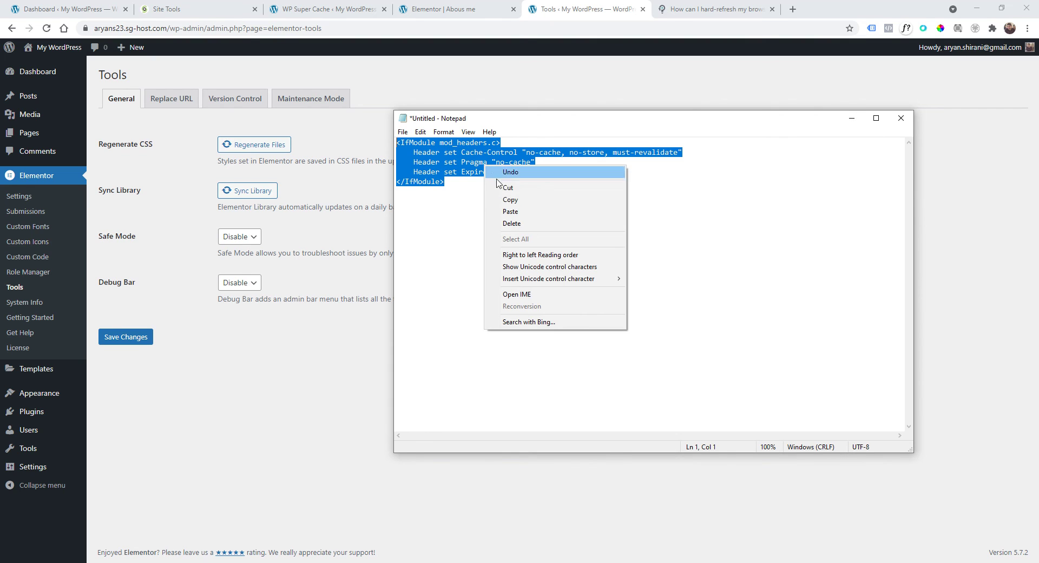
click(509, 200)
click(852, 118)
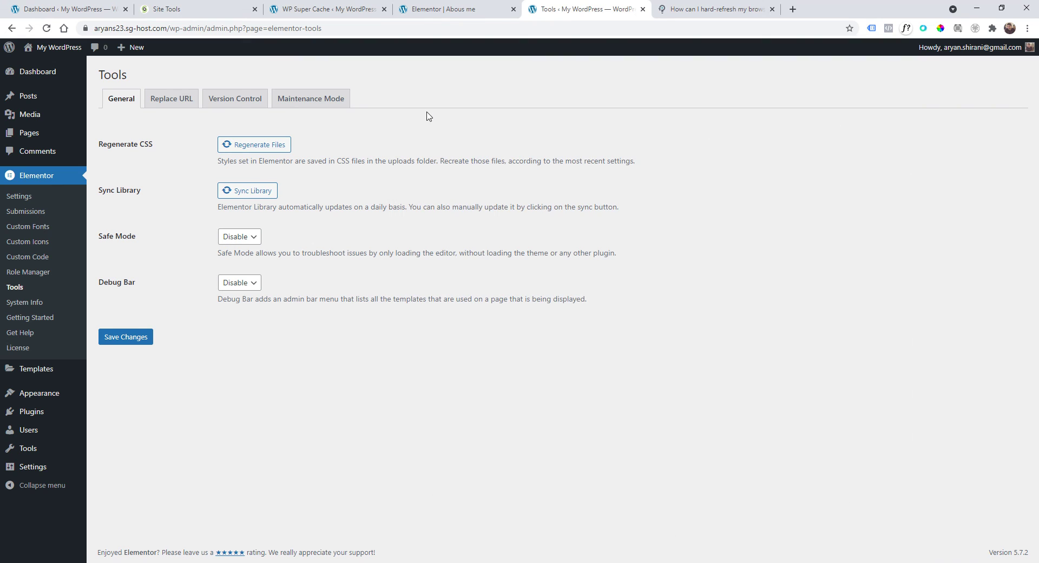
Open the .htaccess file from the public_html folder in the SiteGround File Manager.
click(202, 9)
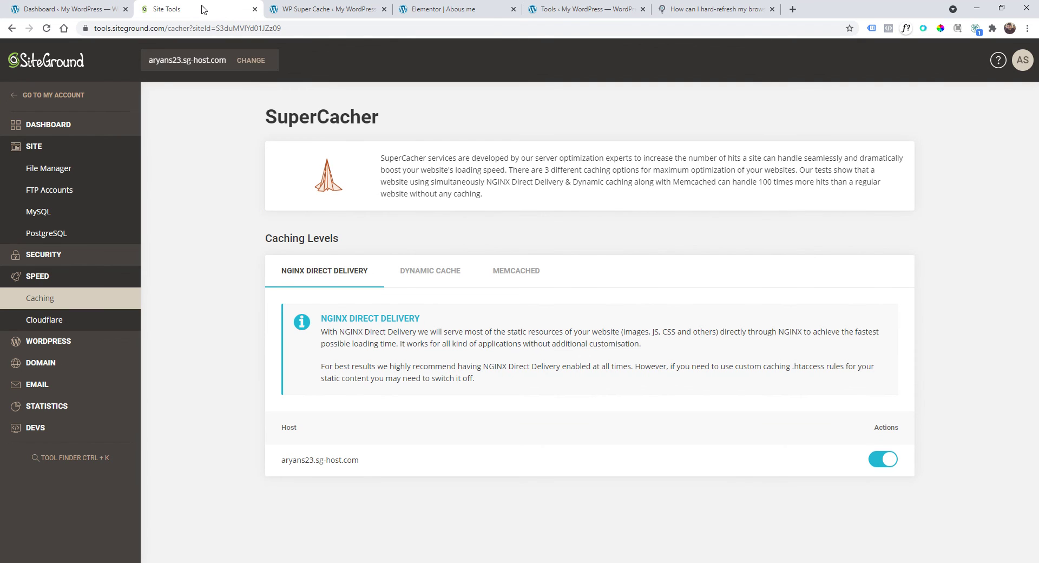
click(50, 173)
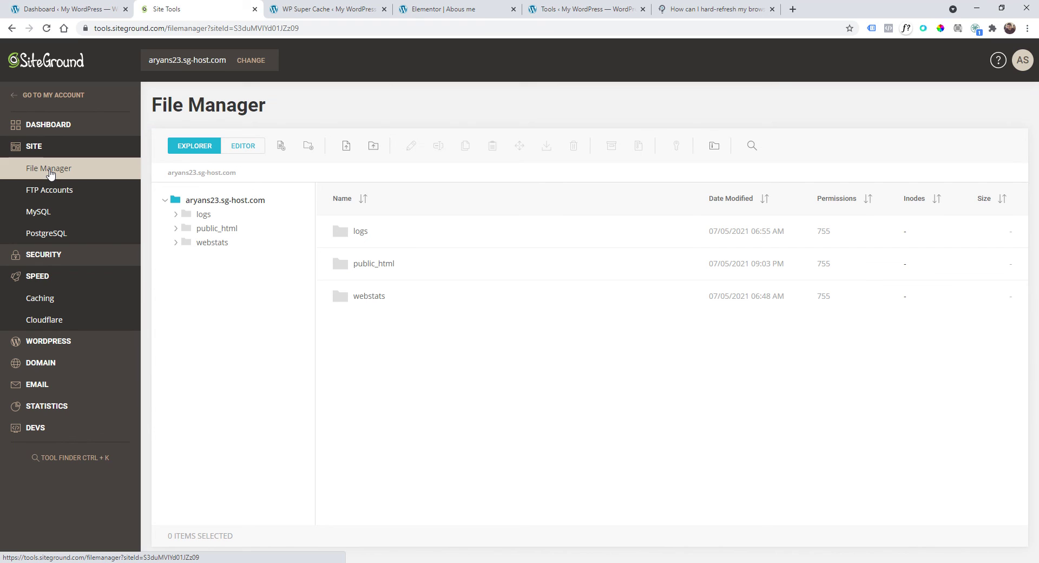
double_click(371, 267)
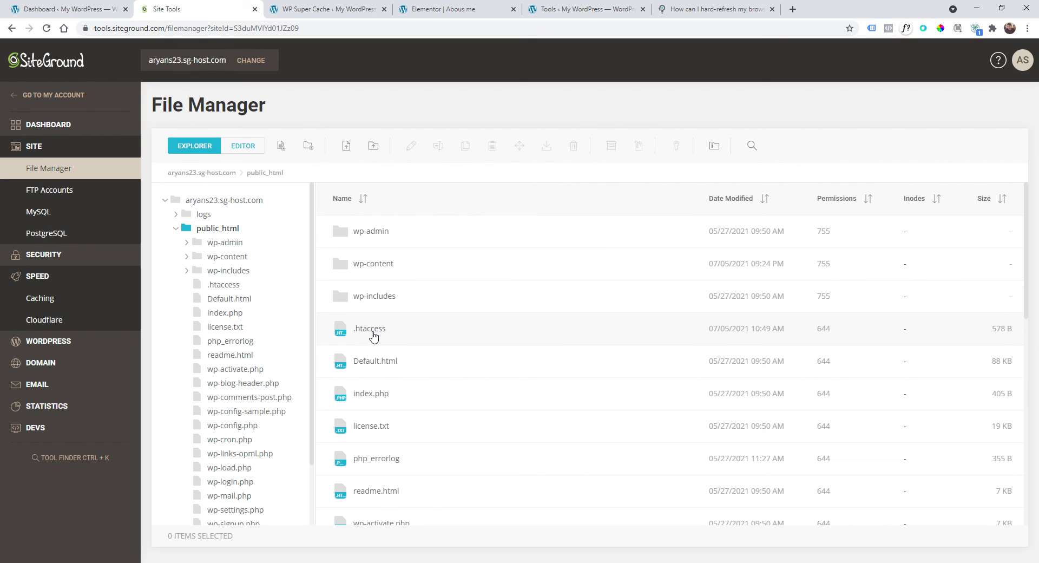
double_click(373, 336)
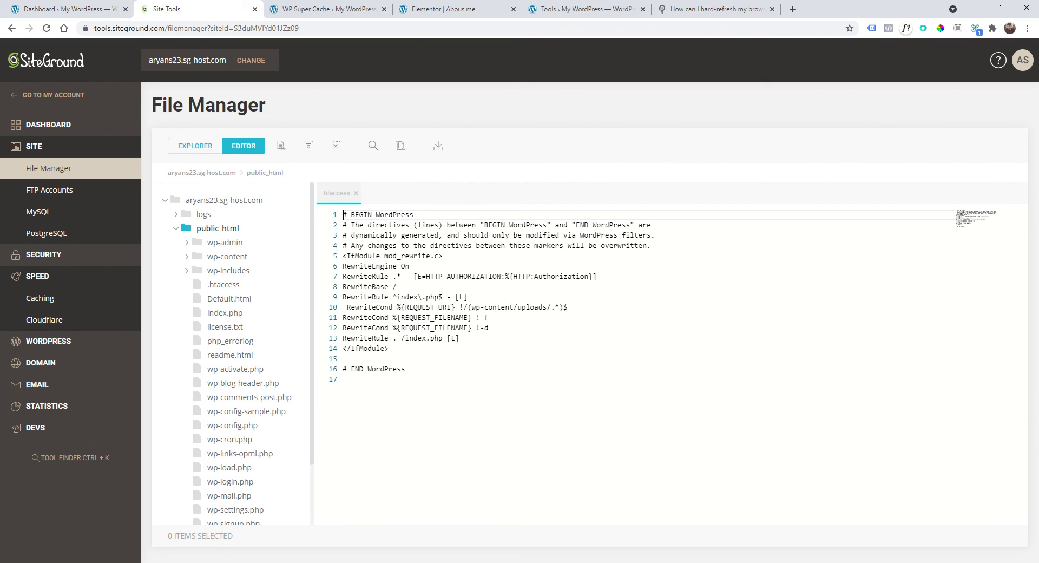
Paste the copied mod_headers.c block below the # END WordPress line in .htaccess, save the file and close it.
click(428, 369)
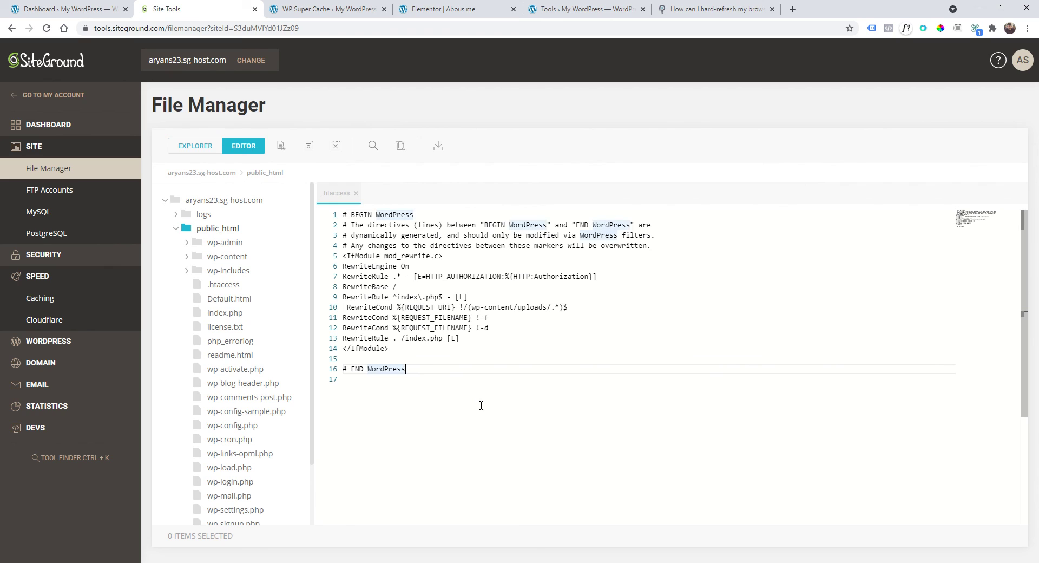
key(Return)
key(Return)
key(Return)
key(ctrl+v)
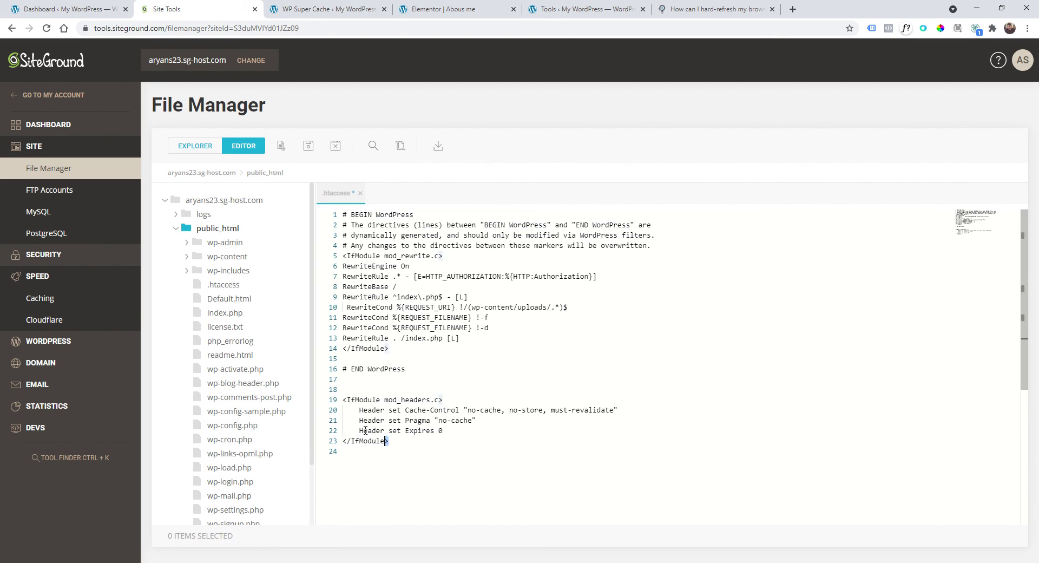
drag(405, 444, 342, 399)
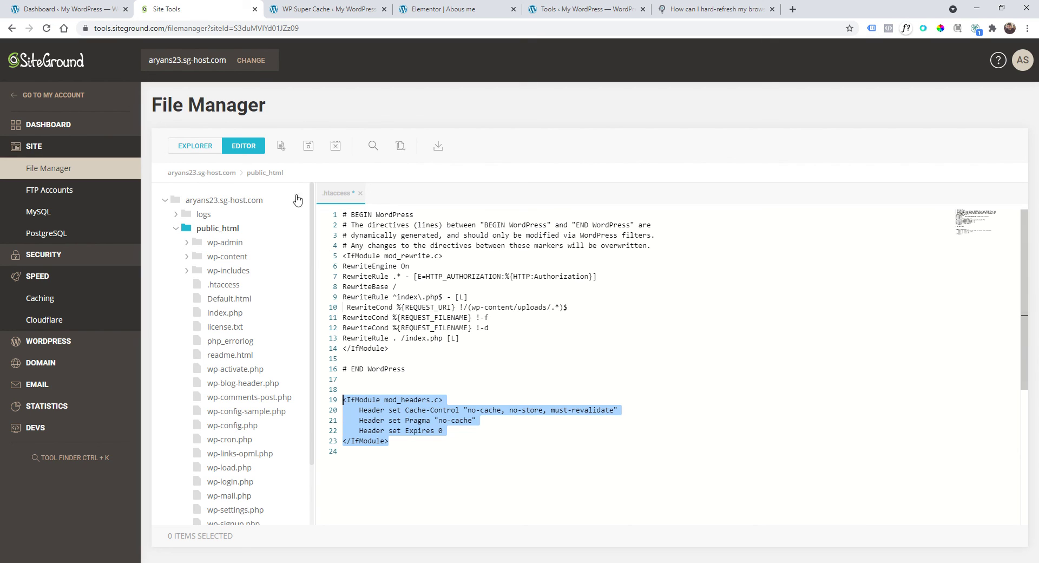
click(308, 145)
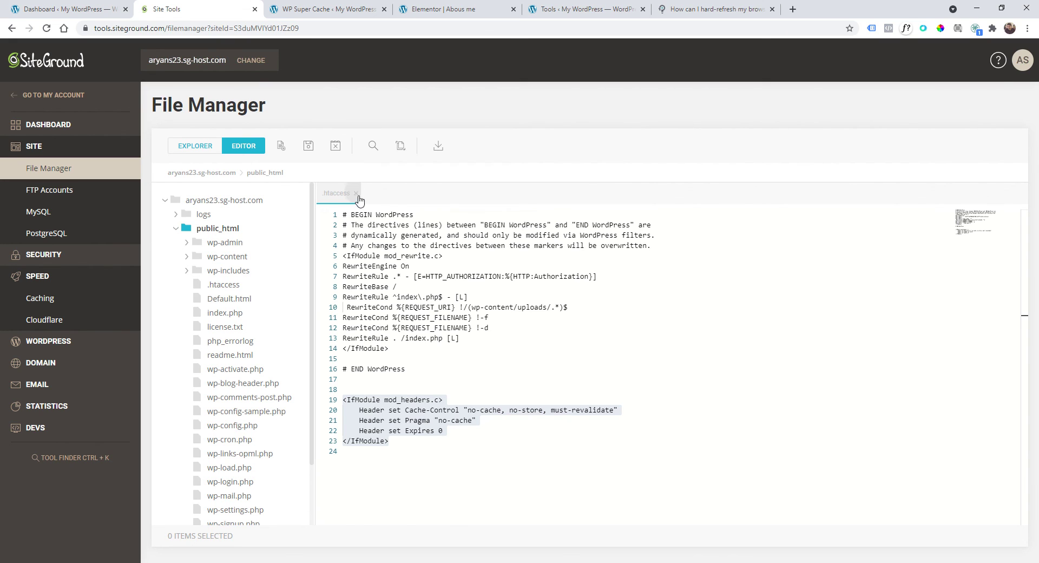
click(356, 193)
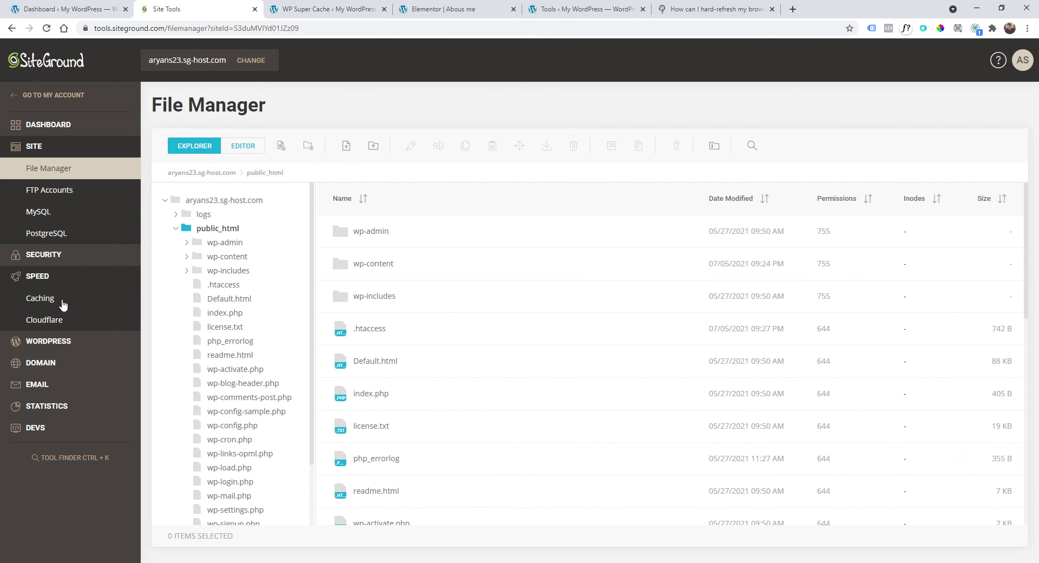
Flush the Dynamic Cache for aryans23.sg-host.com in SiteGround's caching settings after the .htaccess edit.
click(45, 302)
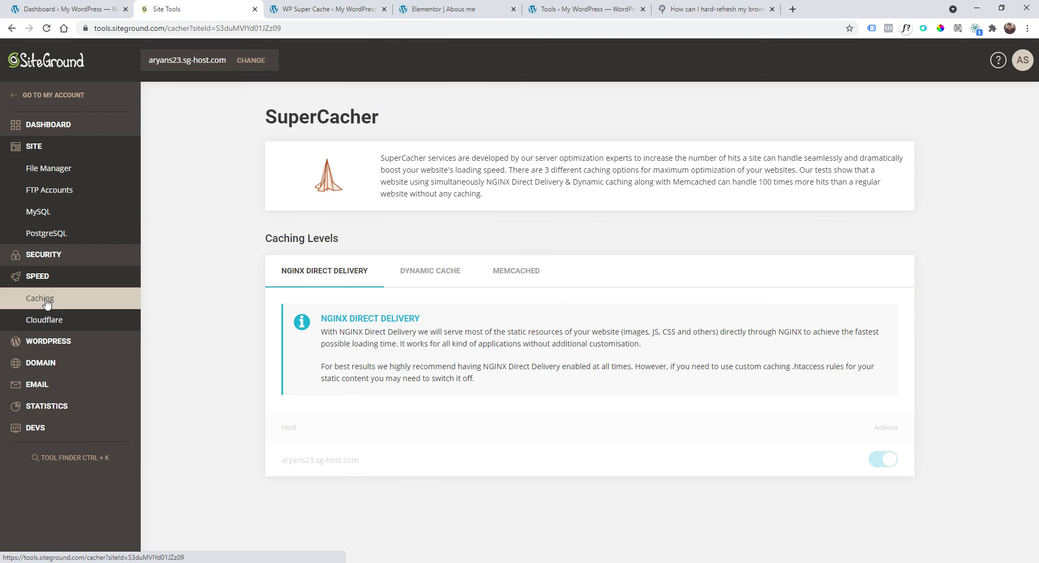
click(432, 278)
click(894, 472)
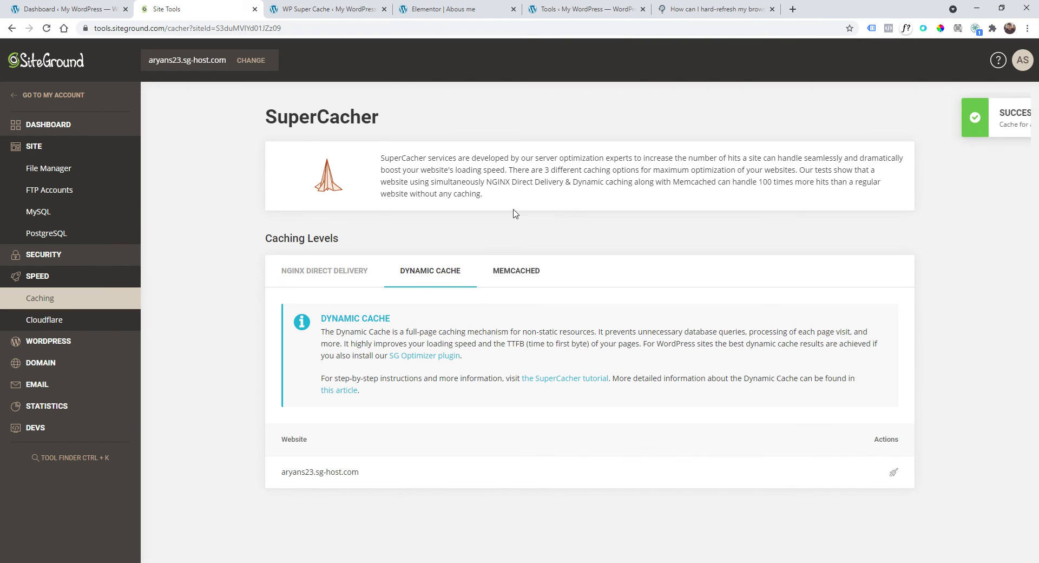
Close the Elementor editor of the Abous me page and go back to the installed plugins list.
click(331, 4)
key(ctrl+w)
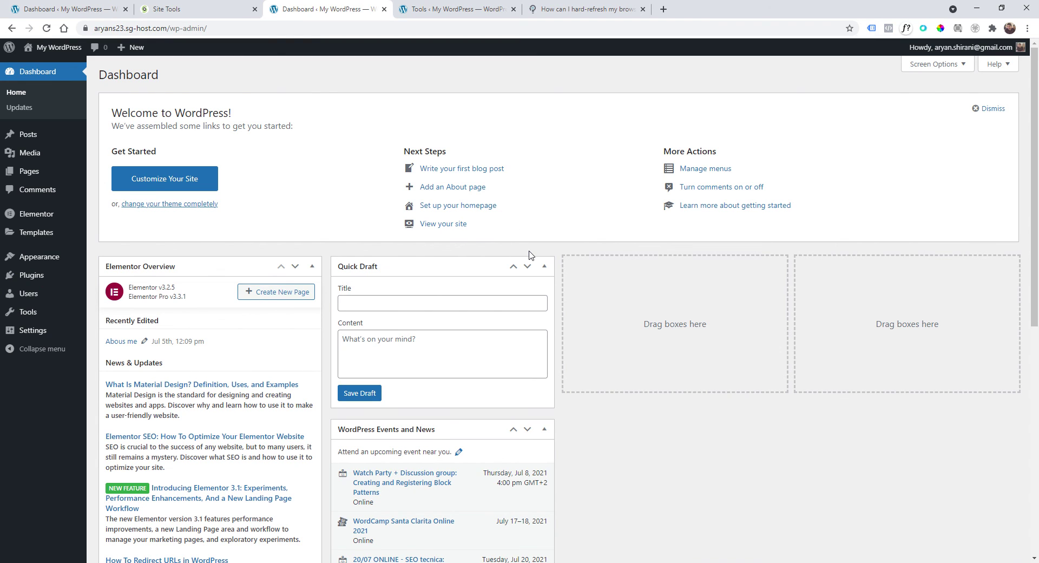
key(alt+Left)
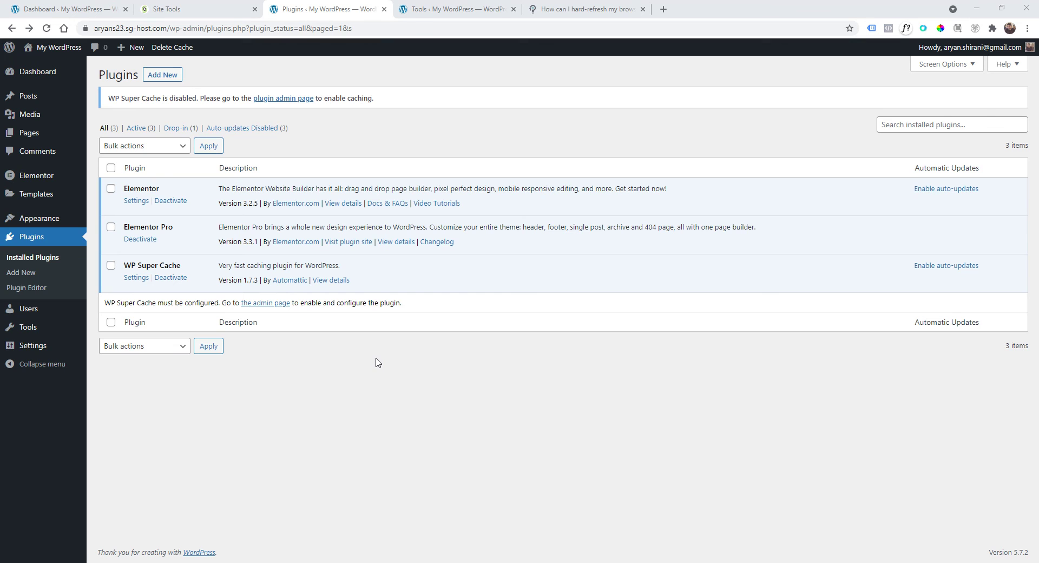
Reopen .htaccess from public_html in the SiteGround File Manager and select the whole mod_headers.c block.
click(181, 10)
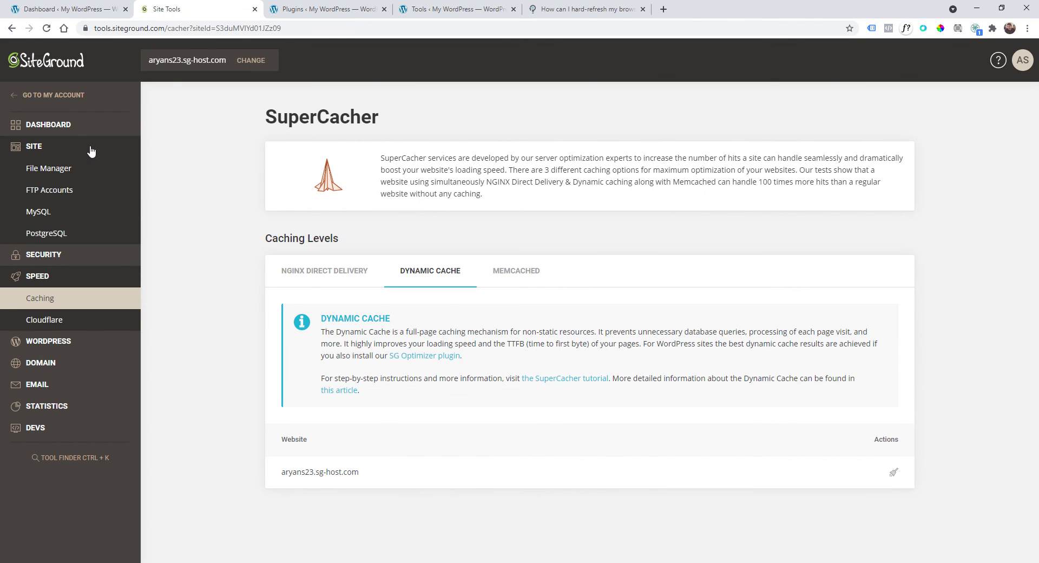
click(71, 168)
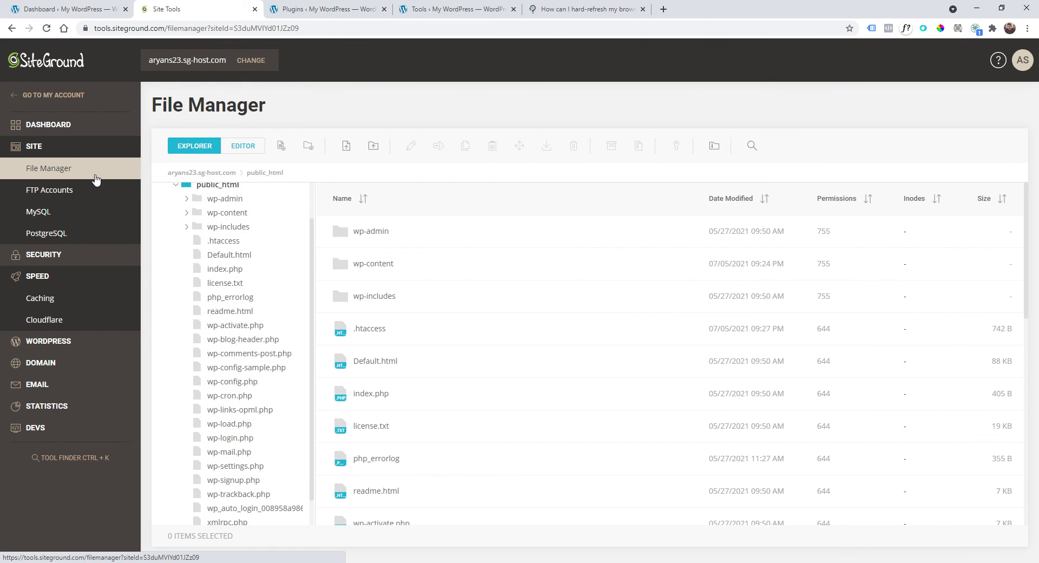
double_click(386, 333)
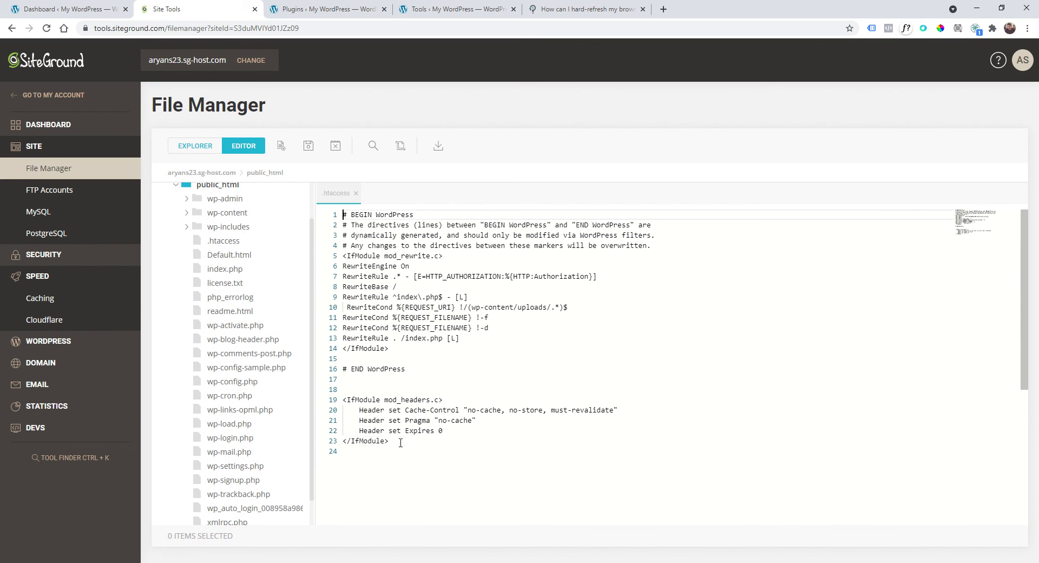
drag(401, 443, 343, 400)
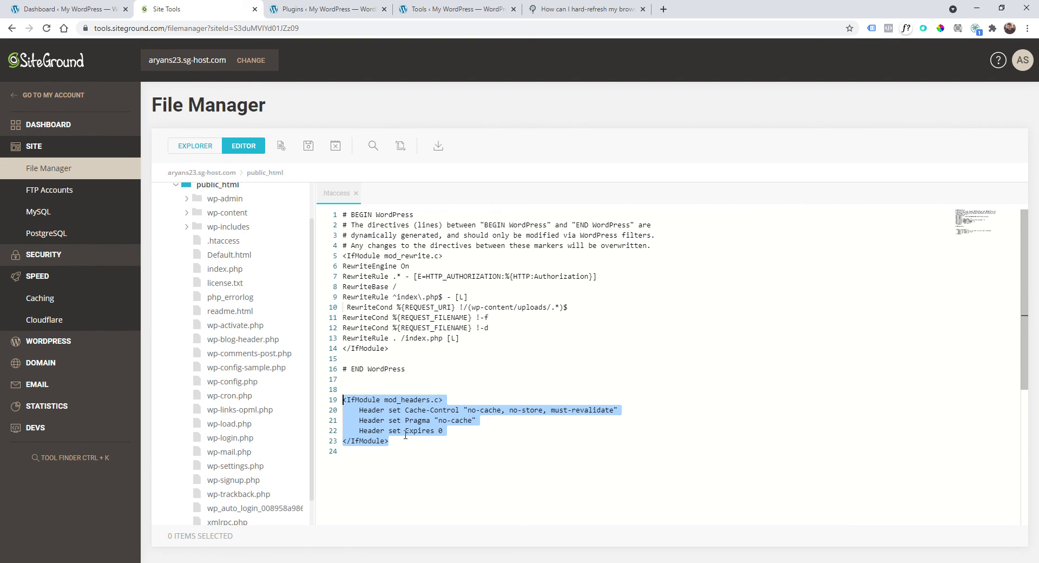